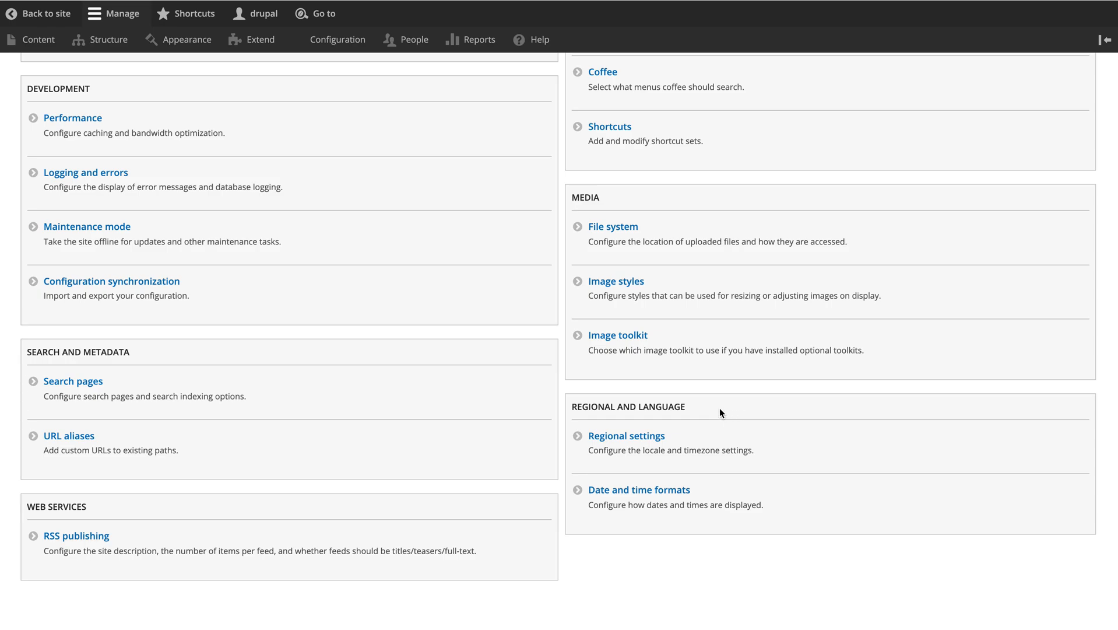
- Open the Search pages settings under Search and metadata and look through all of their sections
left_click_drag(704, 406, 561, 414)
left_click_drag(121, 508, 40, 506)
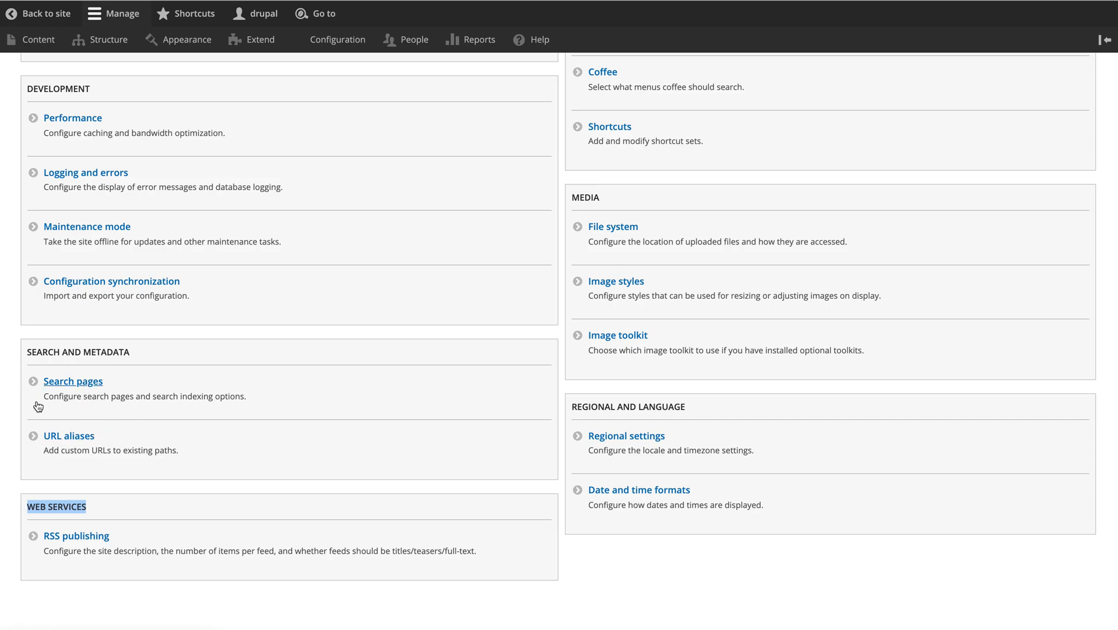
left_click(71, 382)
scroll(219, 321, "down", 5)
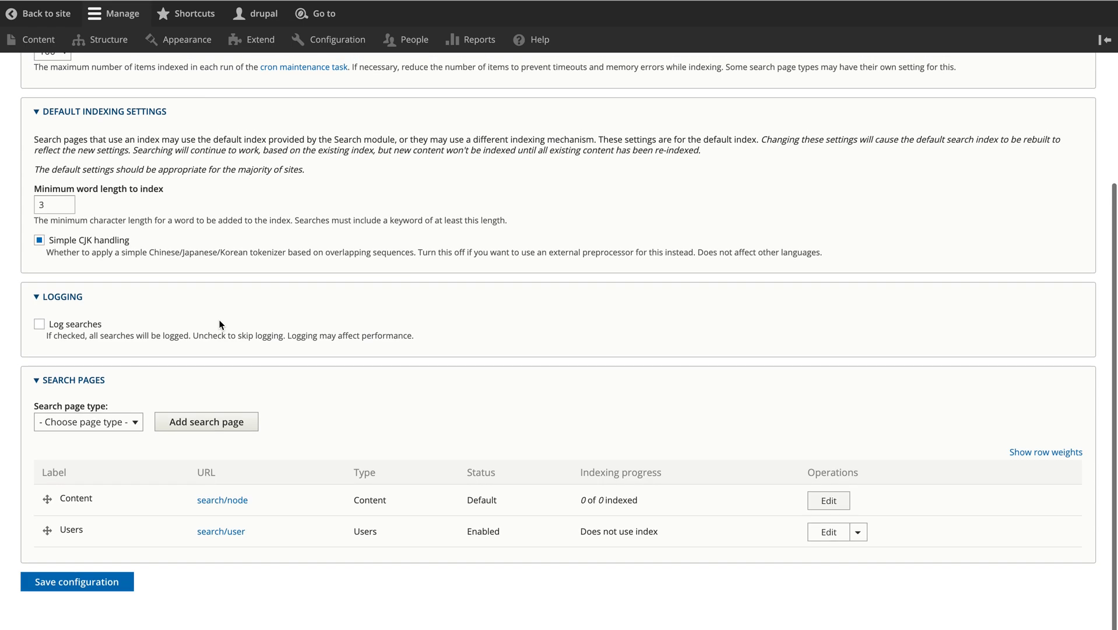
scroll(219, 323, "up", 6)
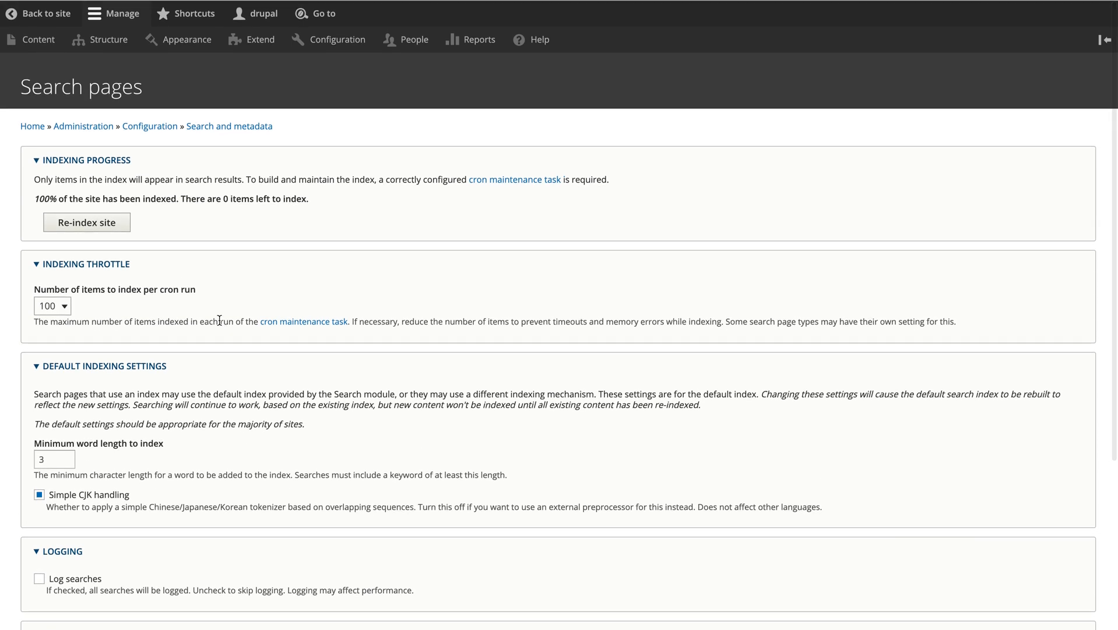
scroll(220, 320, "down", 5)
scroll(220, 322, "up", 6)
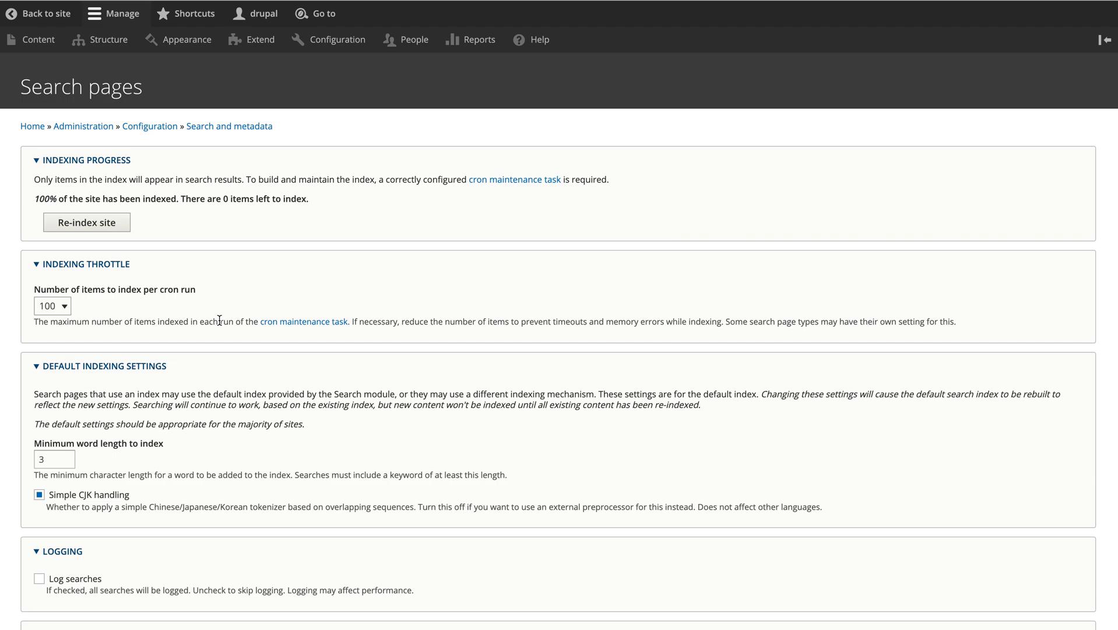
scroll(220, 320, "down", 1)
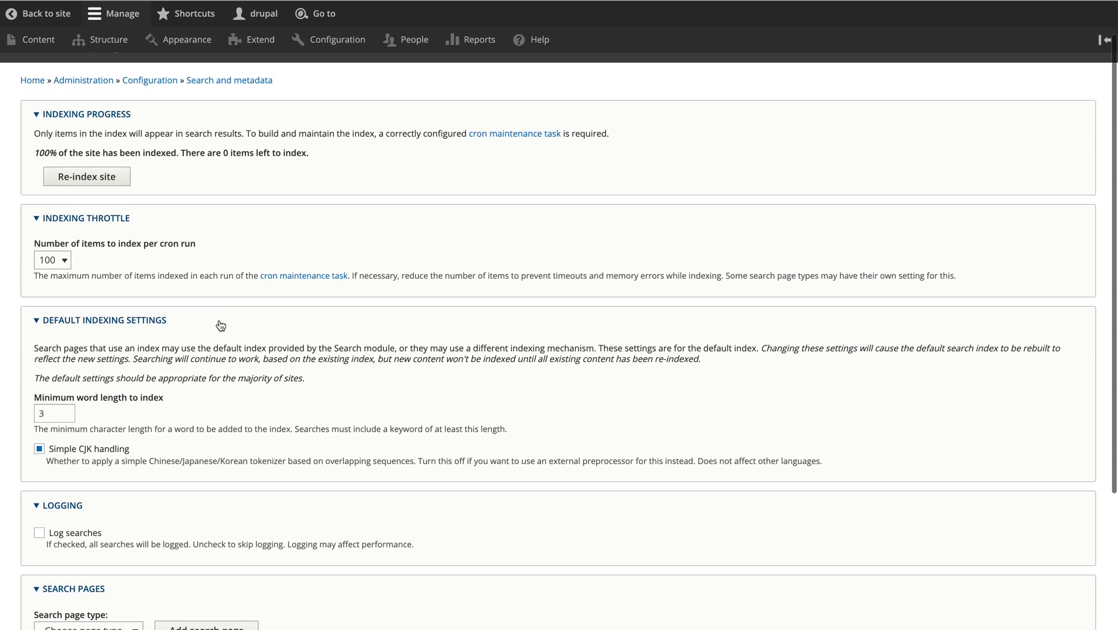
- Collapse the Indexing progress, Indexing throttle, Default indexing settings, Logging and Search pages sections
left_click(38, 115)
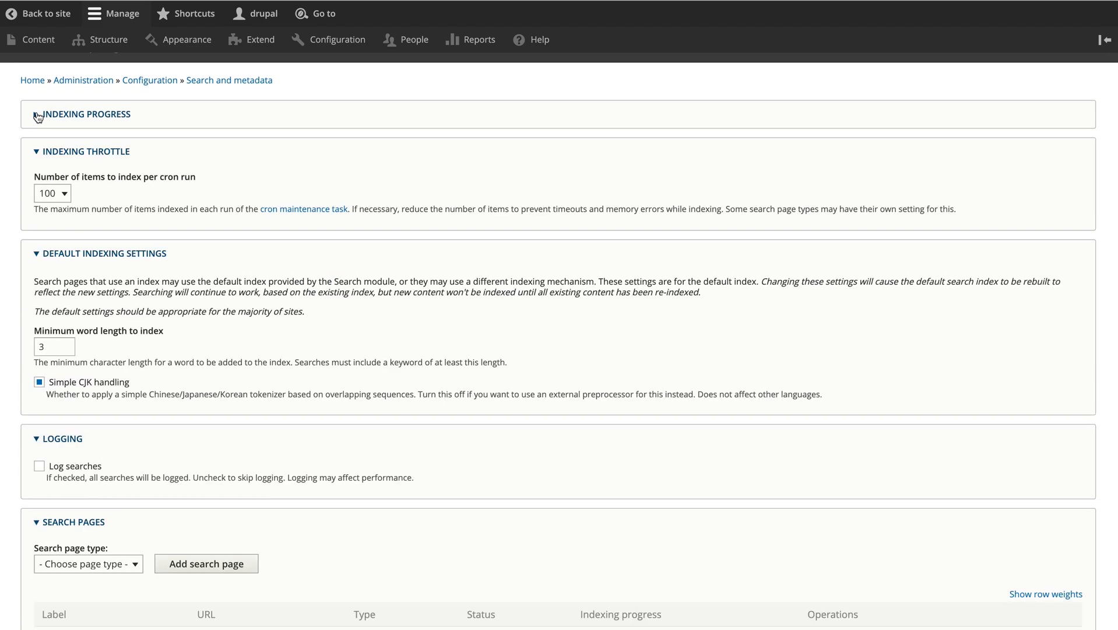
left_click(36, 153)
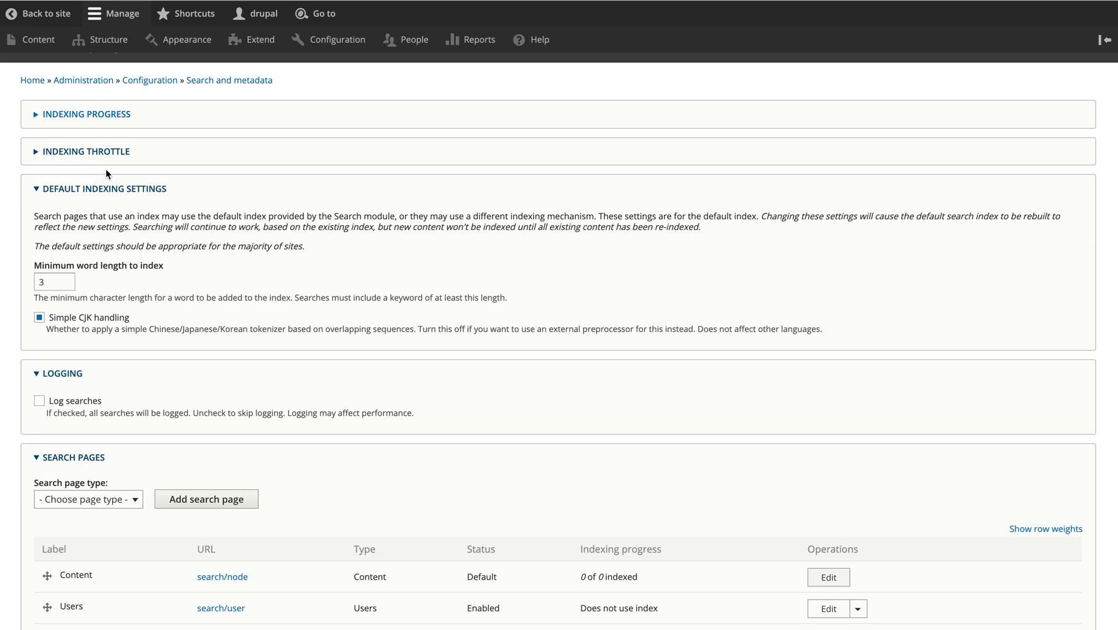
left_click(36, 190)
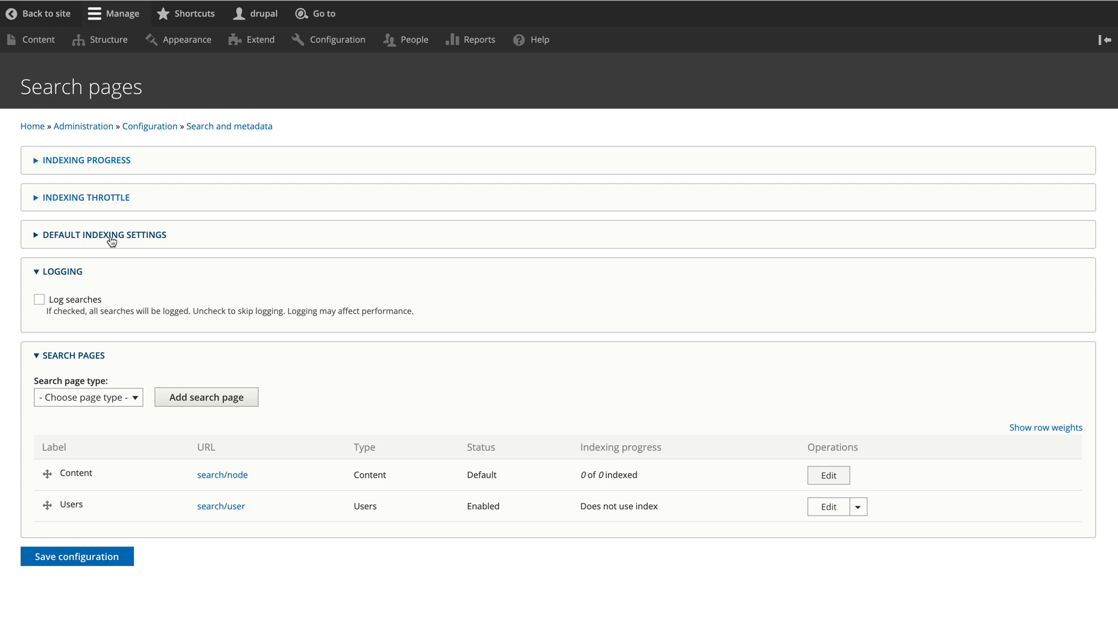
left_click(38, 275)
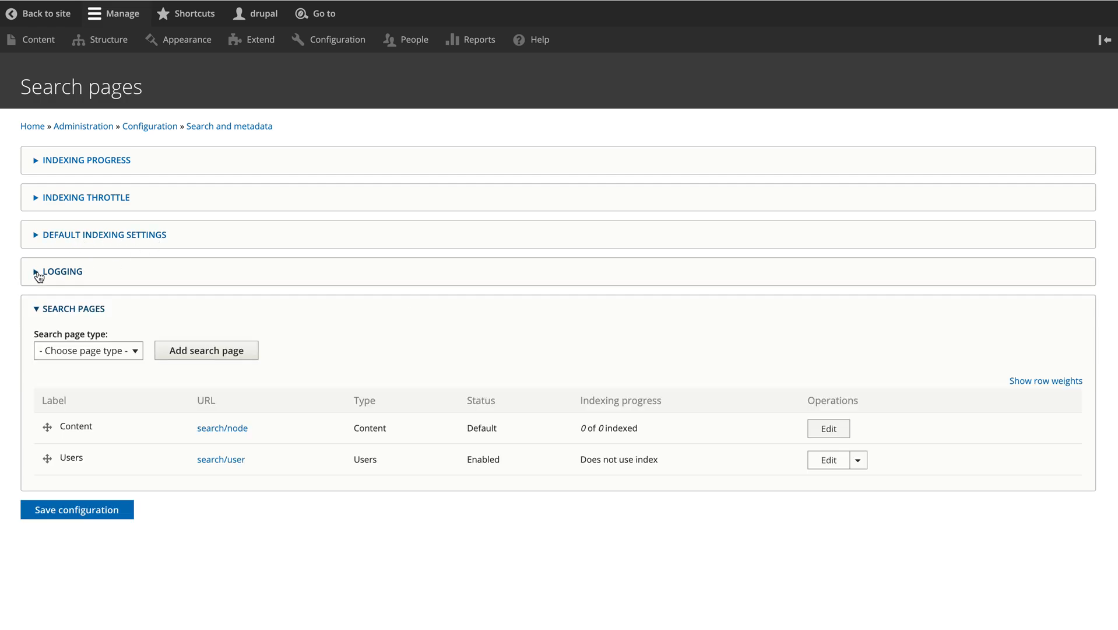
left_click(37, 314)
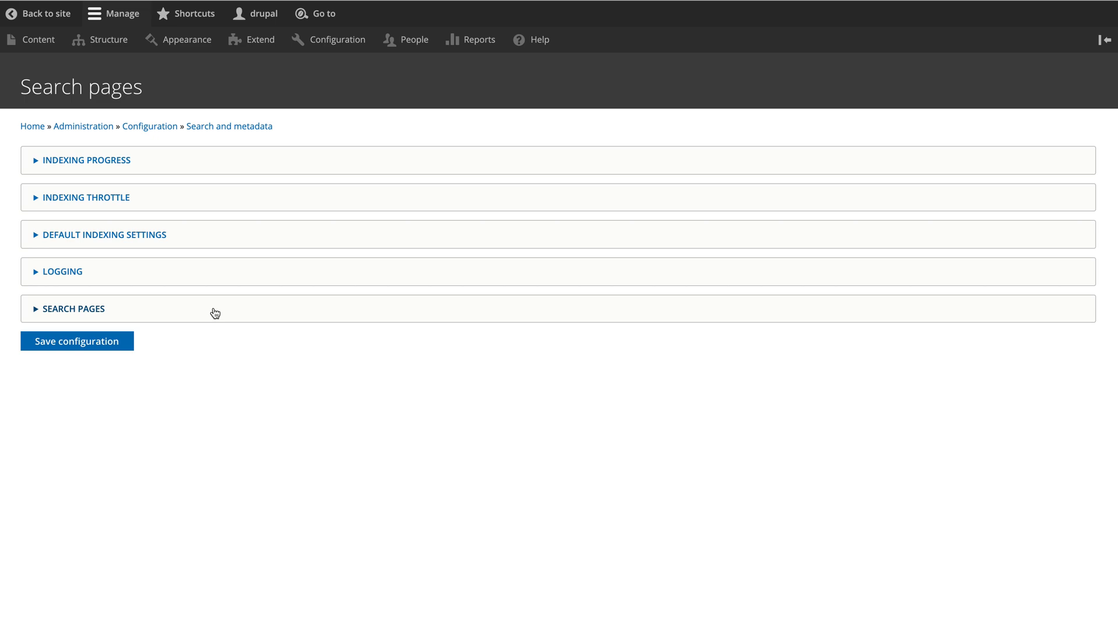
- Expand the Indexing progress section and re-index the site, confirming the request
left_click(38, 162)
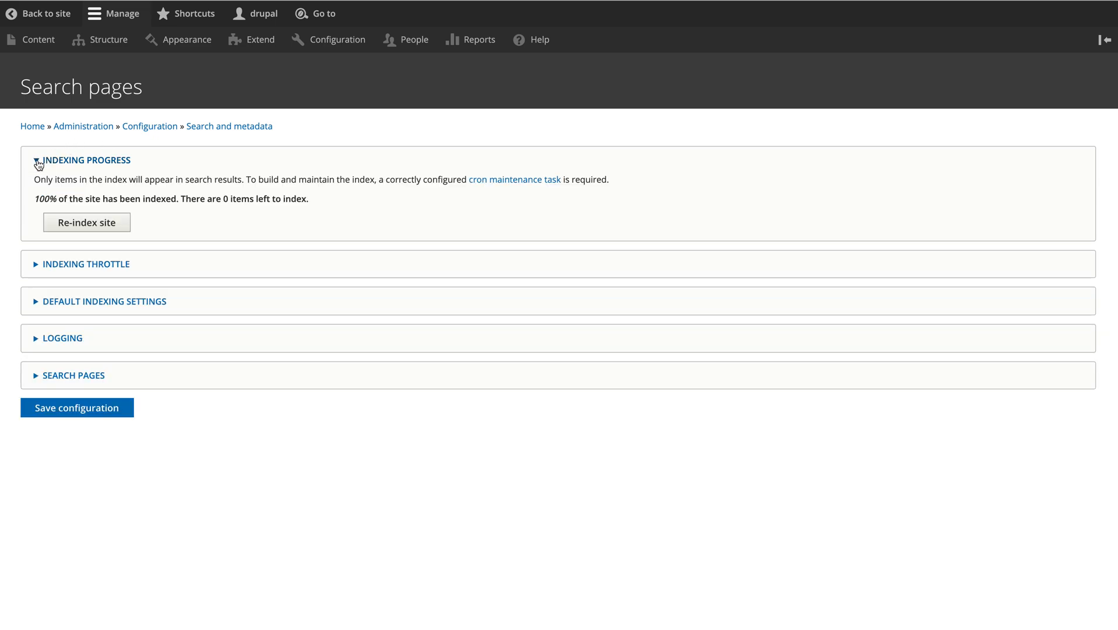
left_click_drag(34, 179, 139, 180)
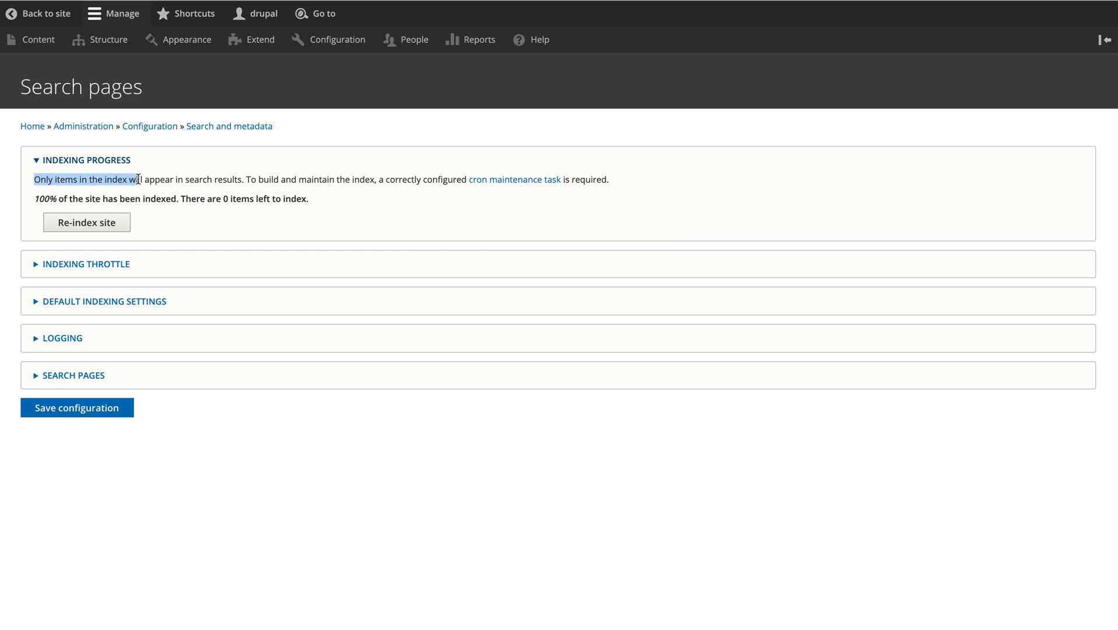
left_click_drag(181, 198, 305, 200)
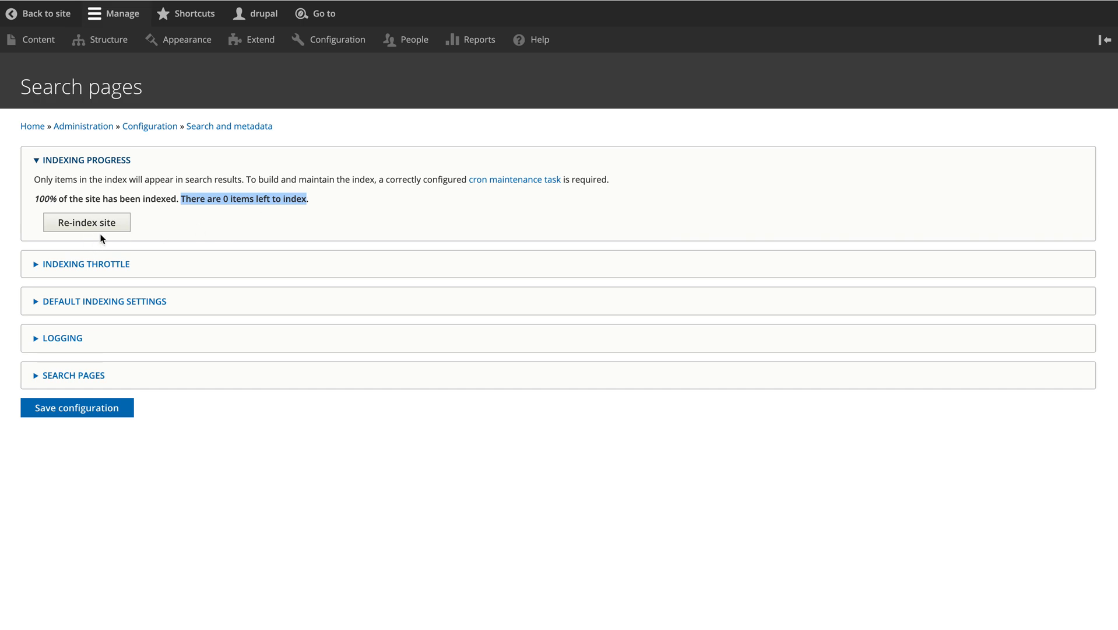
left_click(114, 226)
left_click(83, 180)
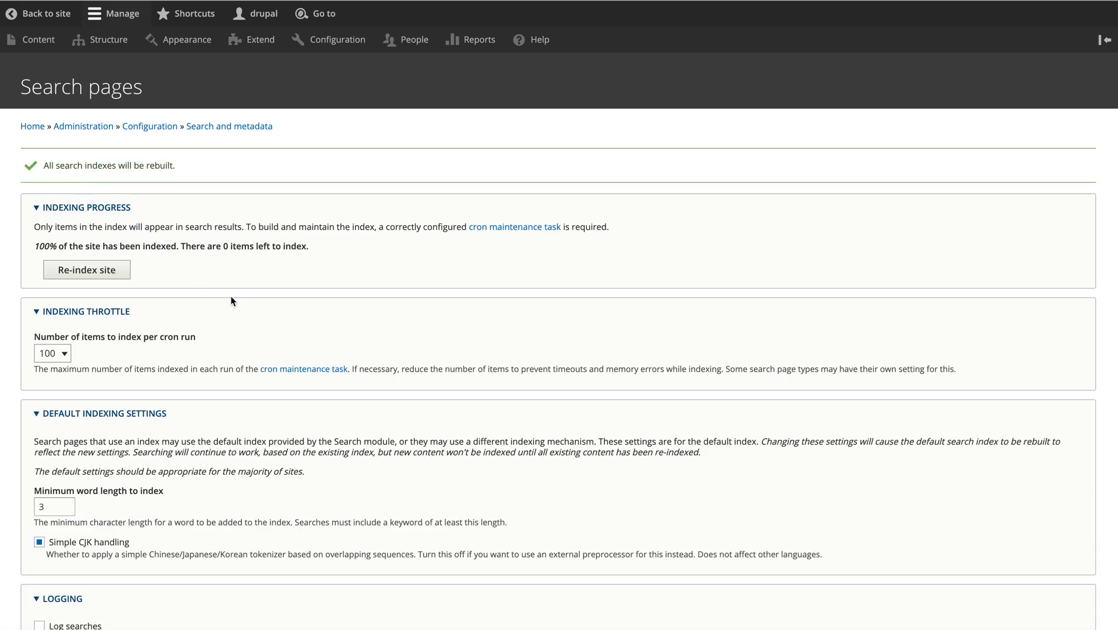
- Collapse the Indexing throttle, Default indexing settings and Logging sections on the reloaded page
scroll(231, 300, "down", 1)
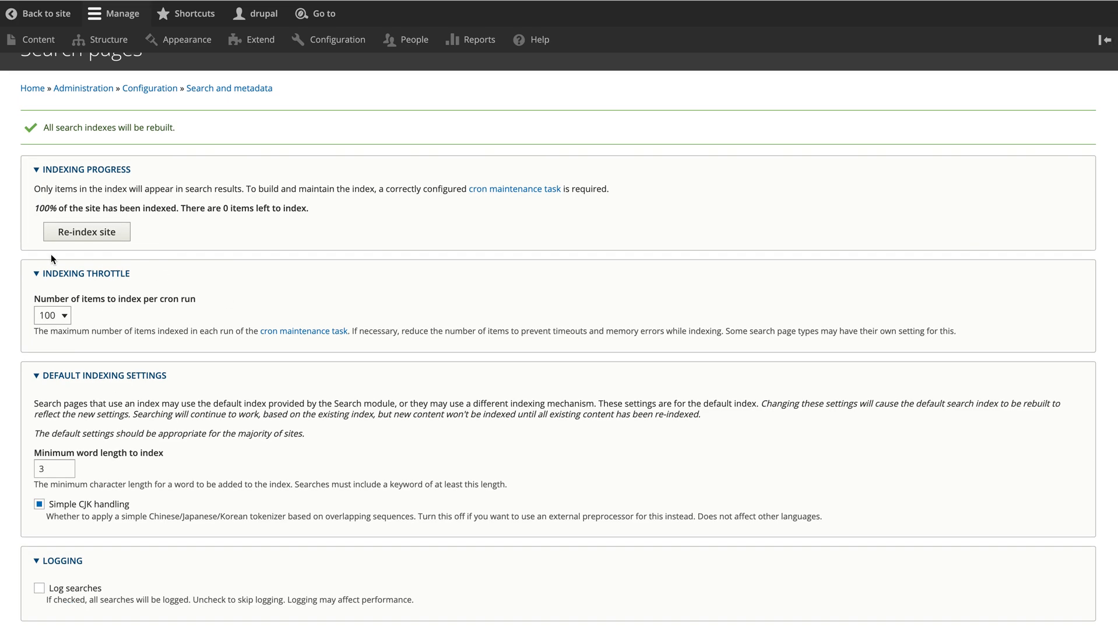
left_click(35, 274)
left_click(36, 310)
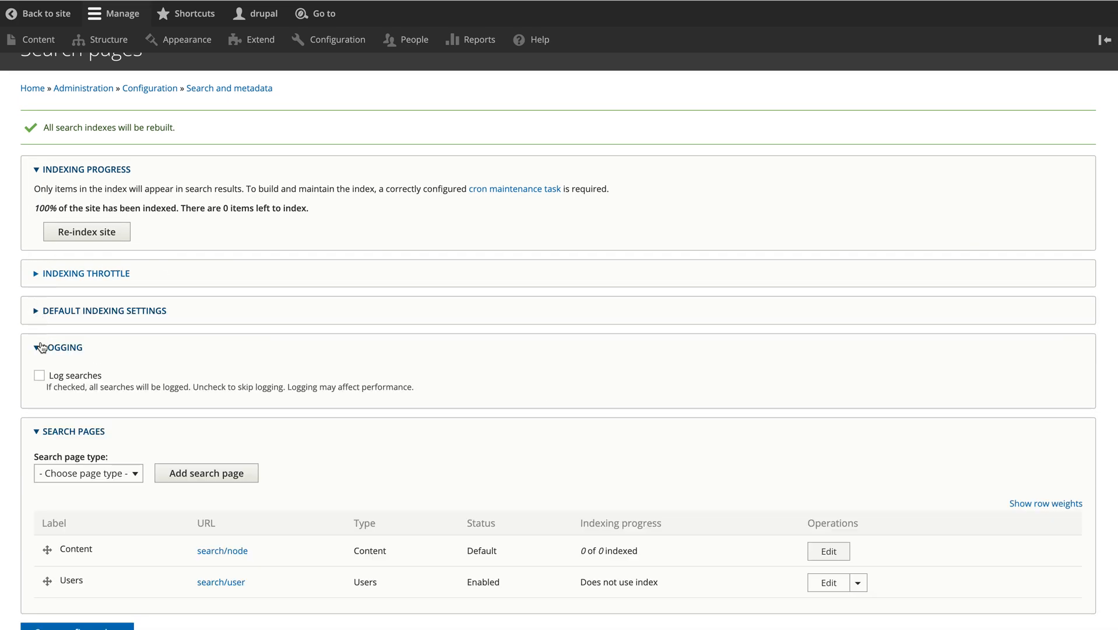
left_click(38, 348)
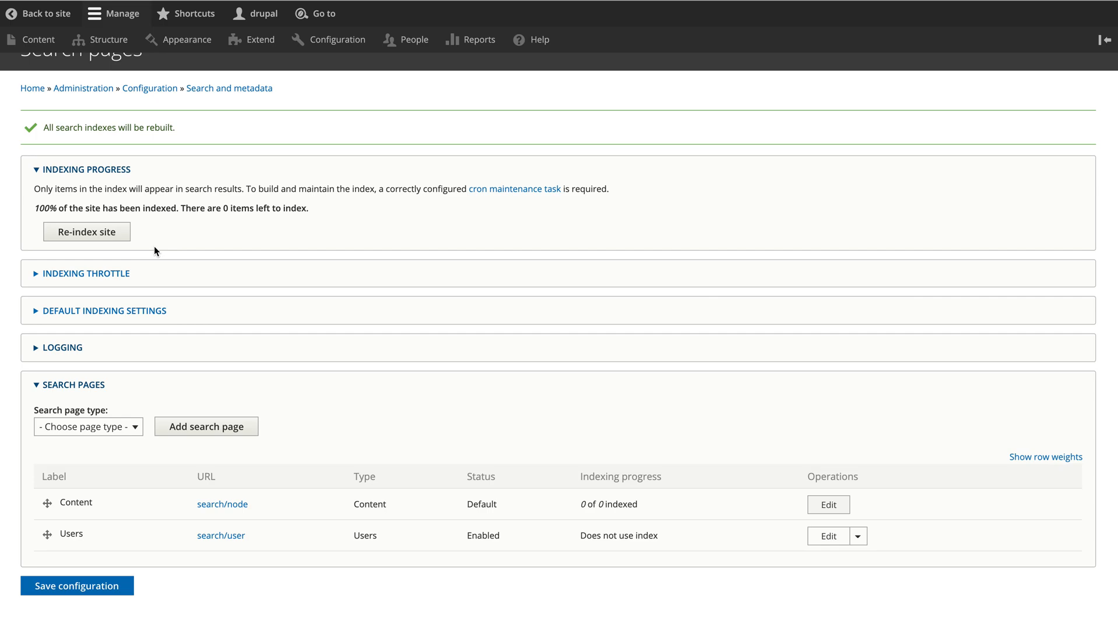
- Expand the Indexing throttle section and check the available numbers of items to index per cron run
scroll(154, 245, "down", 1)
left_click(37, 266)
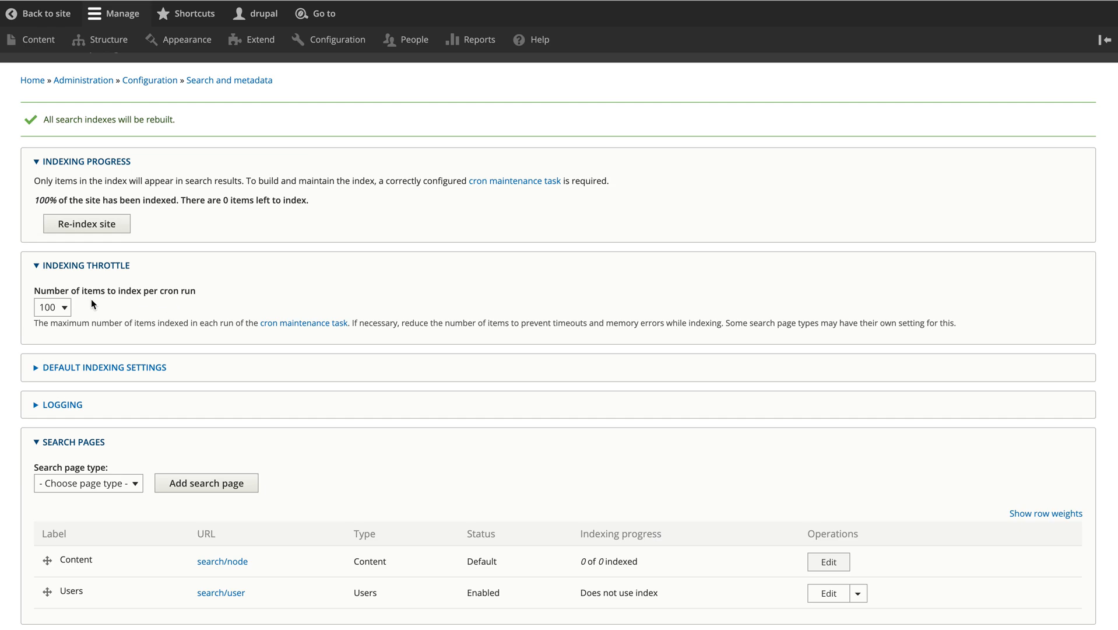
left_click(58, 306)
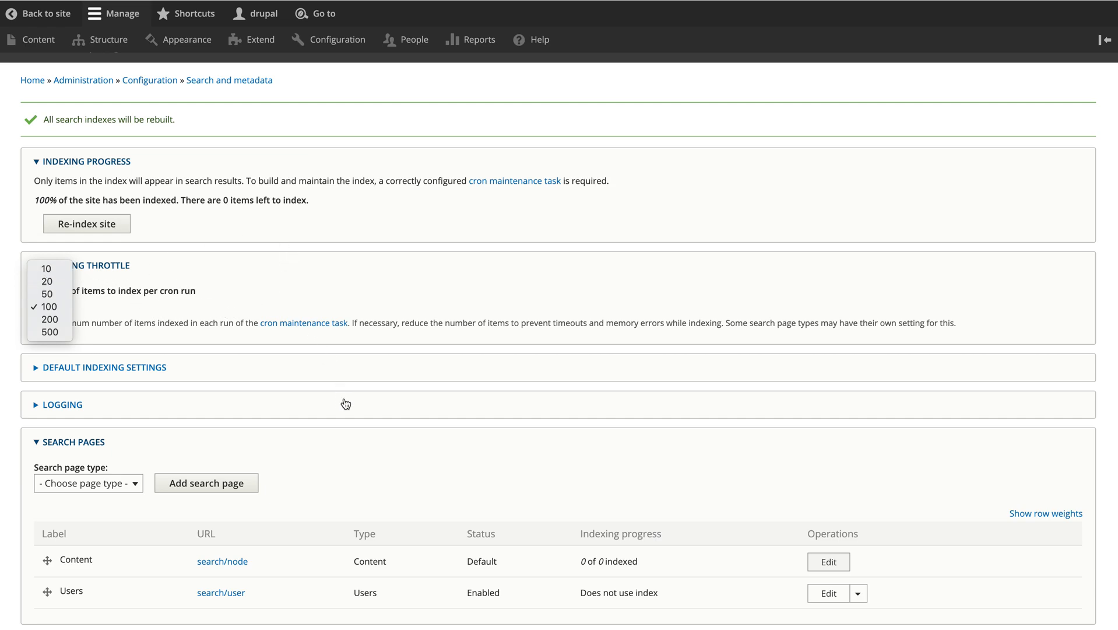
left_click(30, 367)
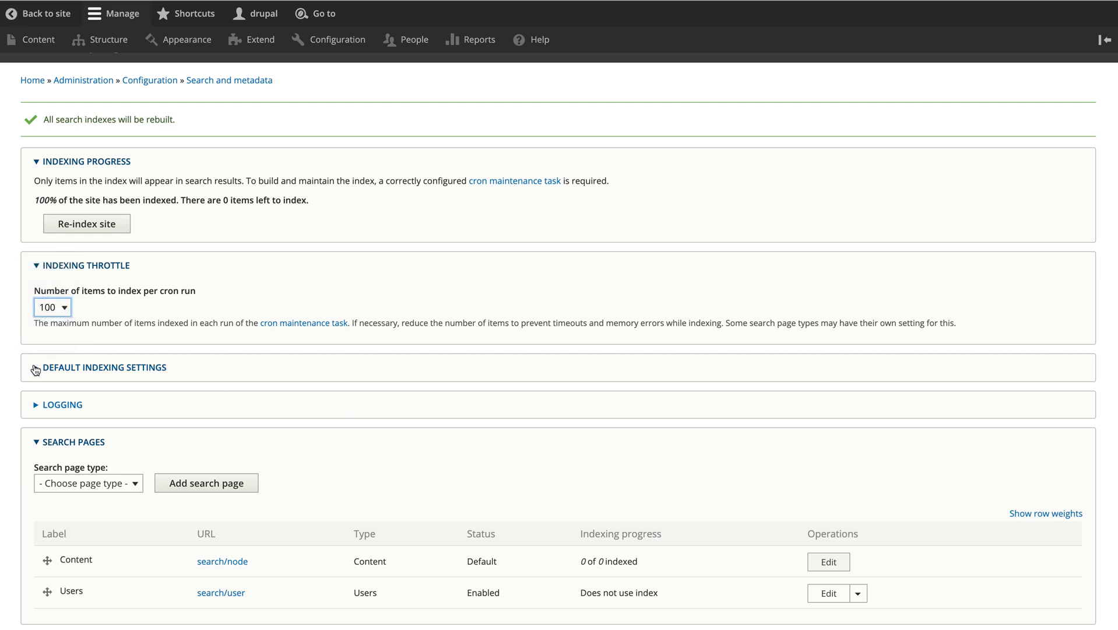
- Expand the Default indexing settings section and examine the minimum word length and Simple CJK handling options
left_click(33, 367)
scroll(129, 418, "down", 1)
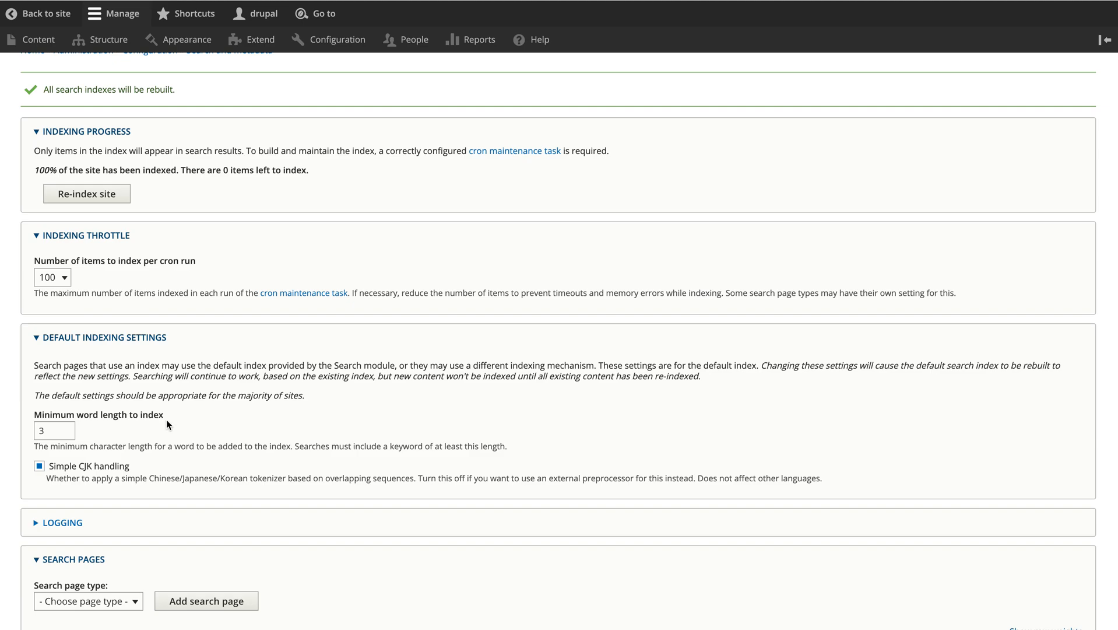
left_click(68, 434)
left_click(67, 428)
scroll(203, 445, "down", 1)
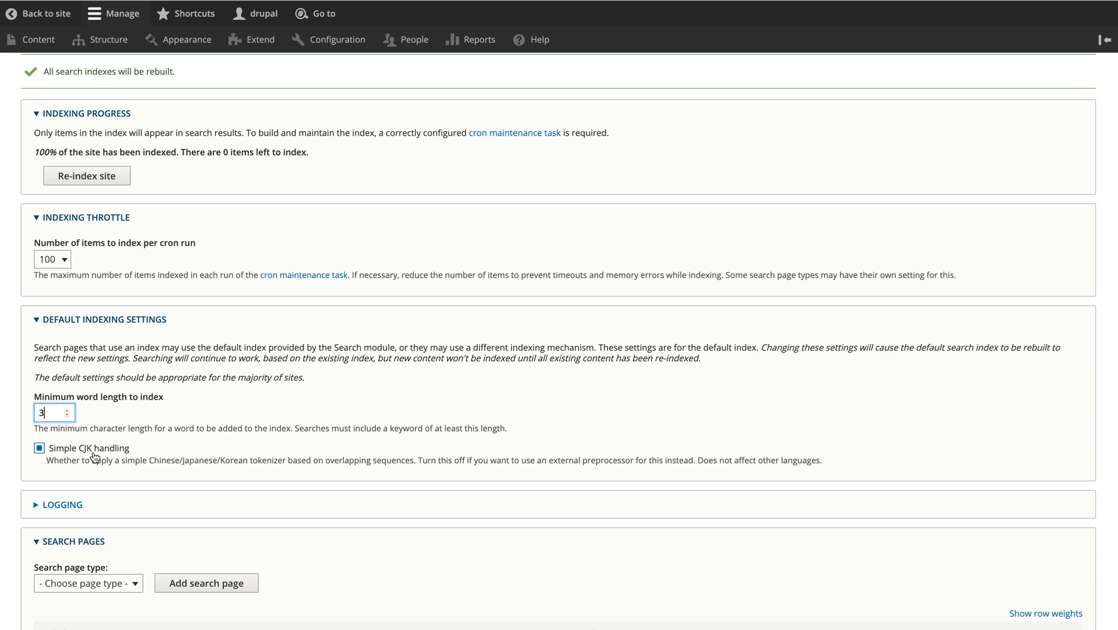
- Expand the Logging section to view its log searches option and review the Search pages section
left_click(61, 505)
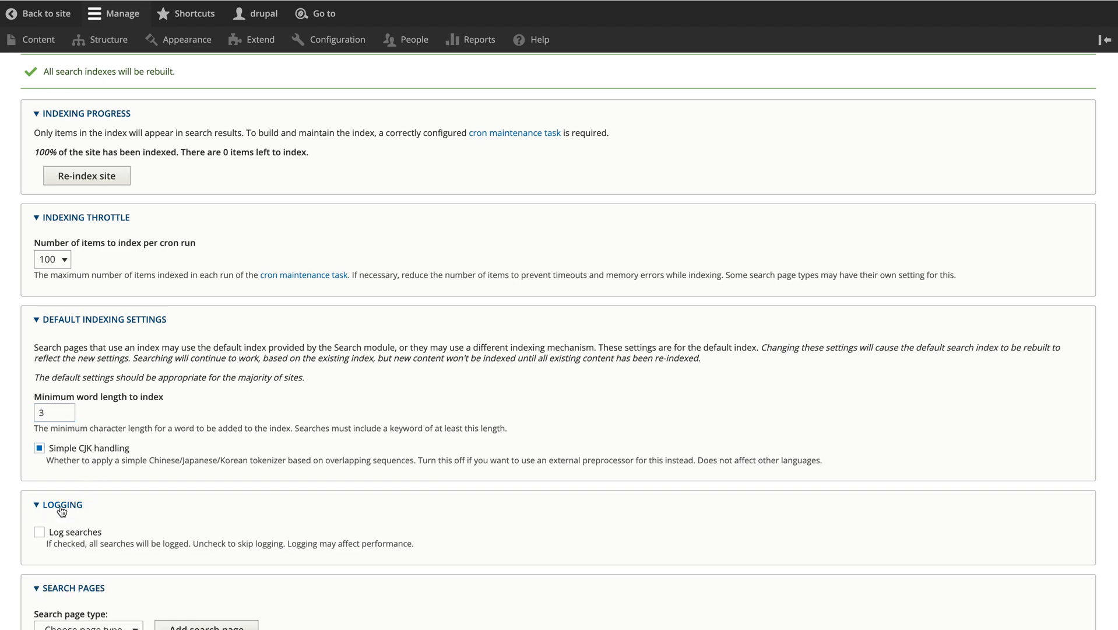
scroll(76, 501, "down", 1)
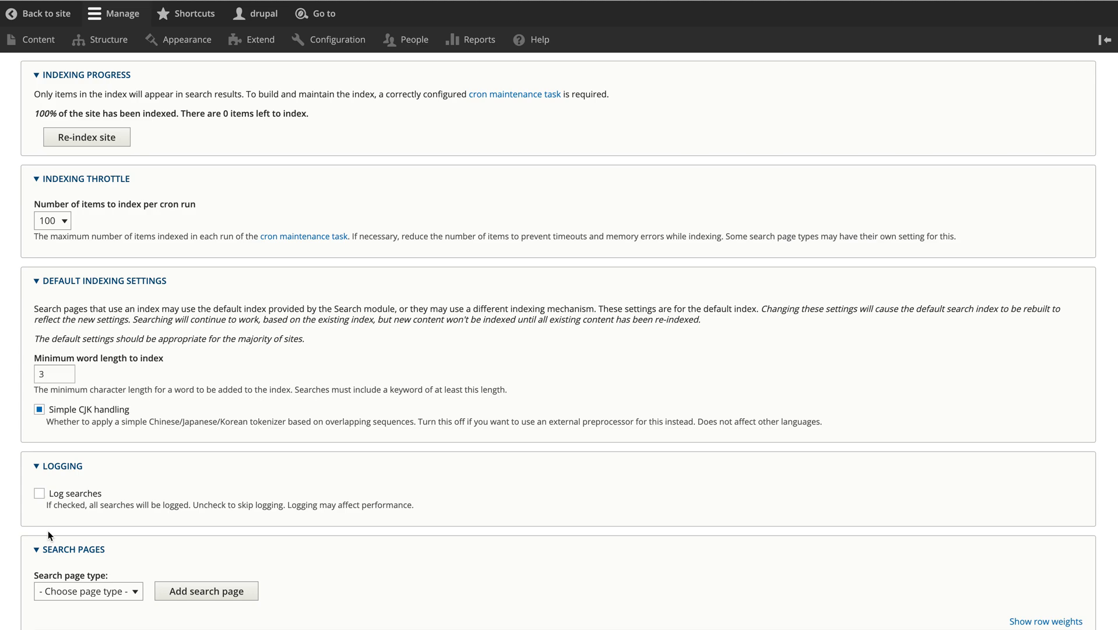
scroll(48, 531, "down", 3)
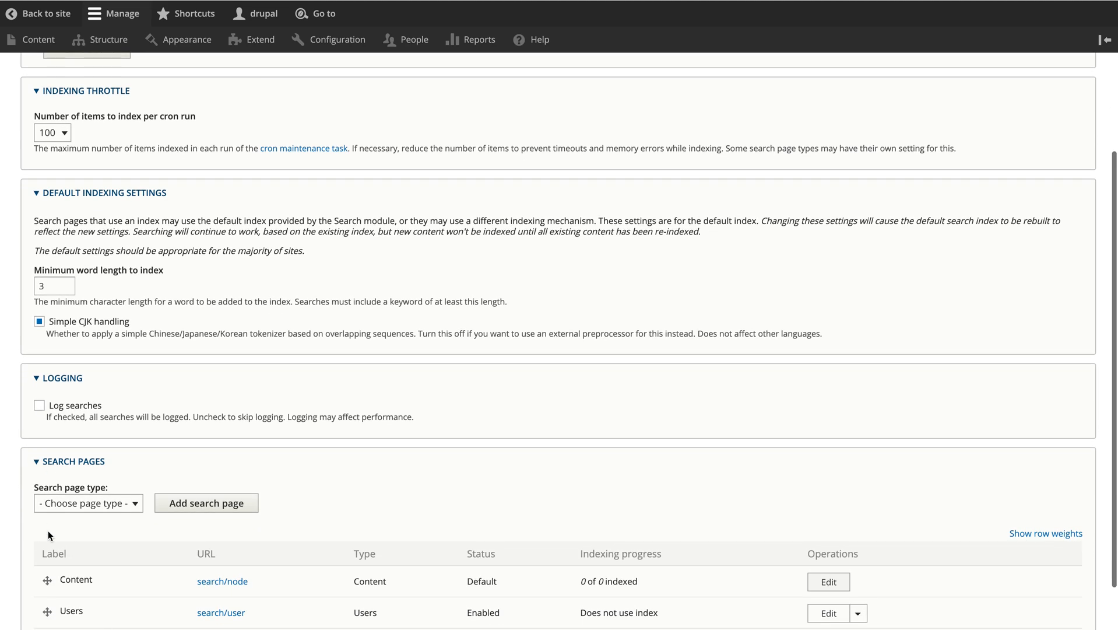
scroll(48, 530, "down", 3)
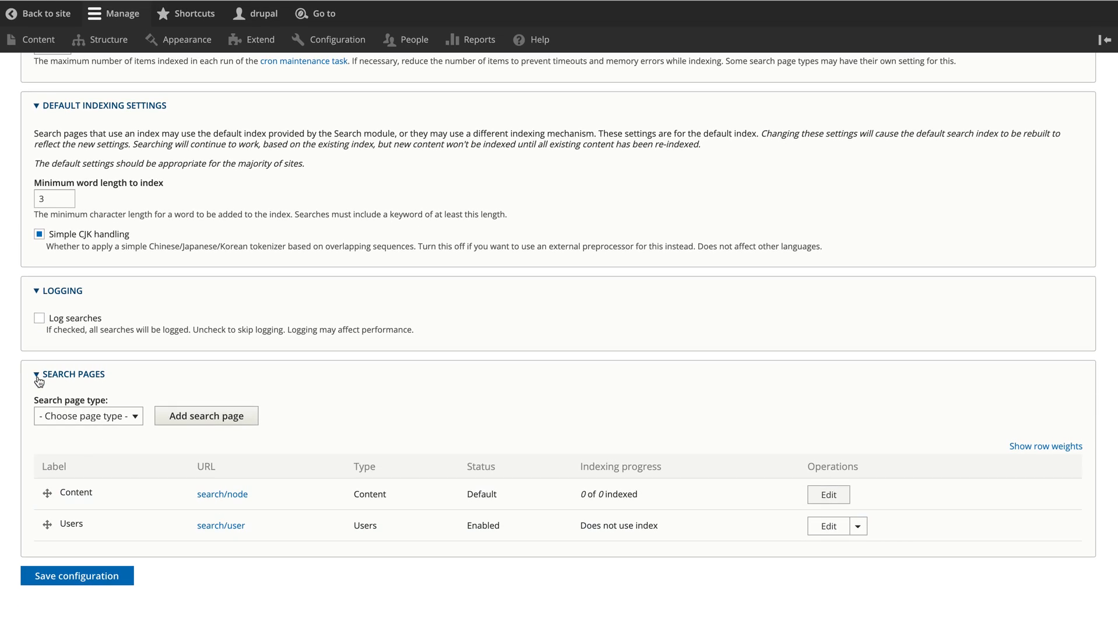
left_click(38, 376)
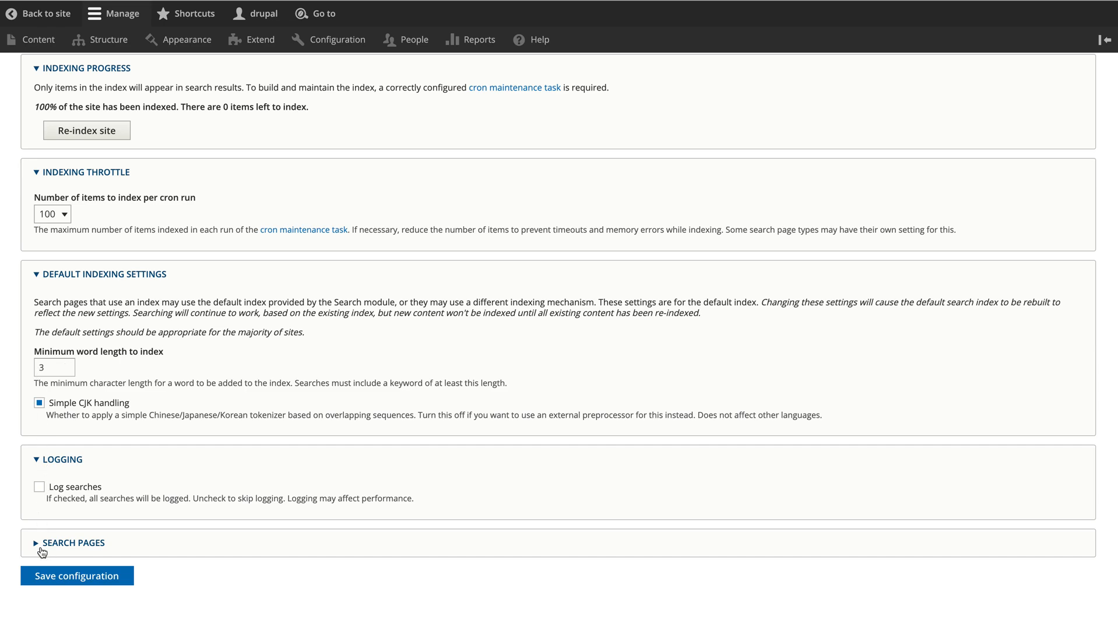
left_click(40, 546)
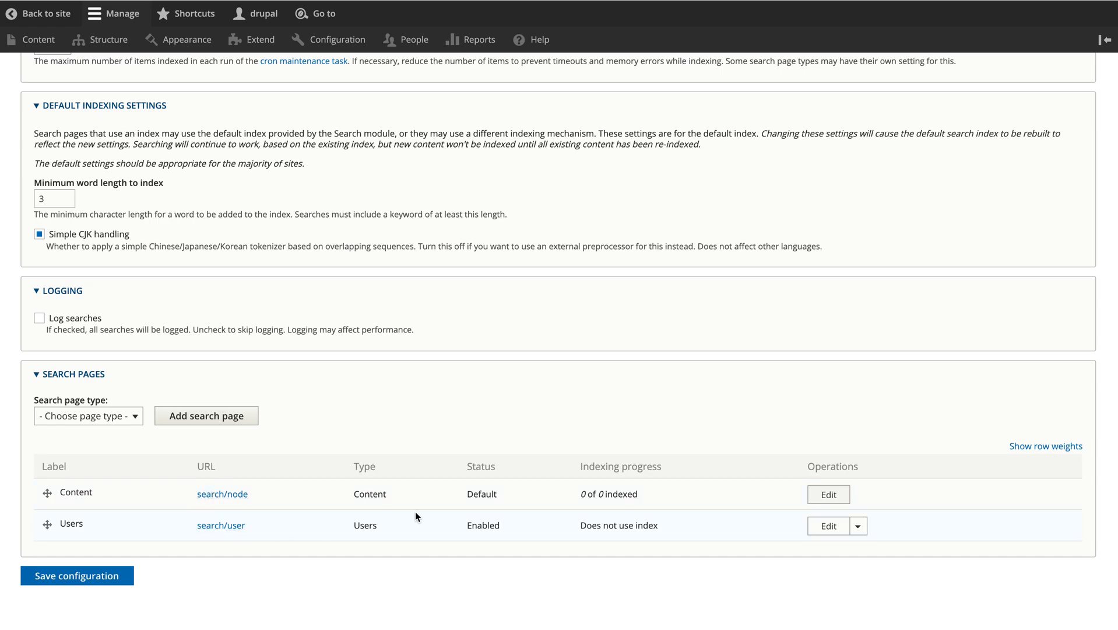
- Open the Content search page for editing and review its content ranking factors
left_click(826, 495)
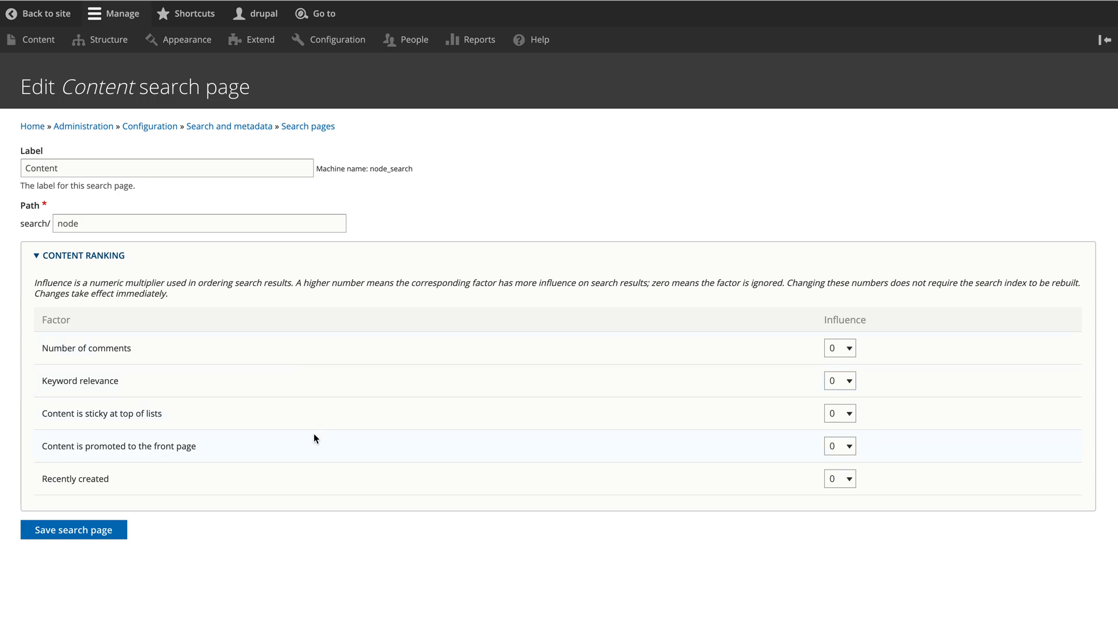
left_click_drag(77, 413, 170, 415)
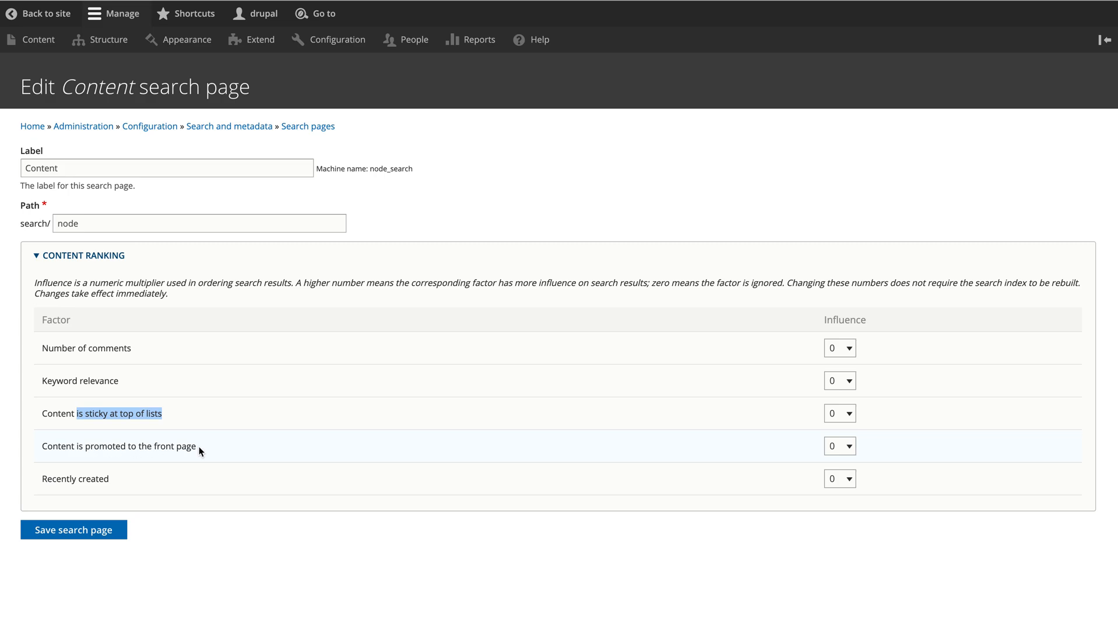
left_click_drag(46, 478, 164, 481)
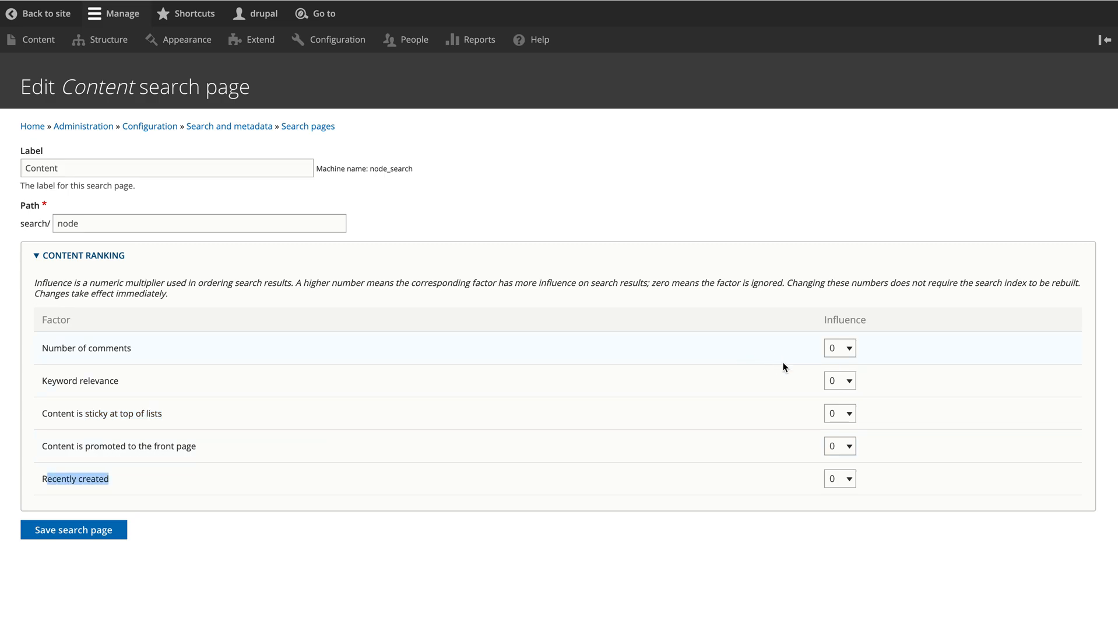
- Try an influence of 1 for the Number of comments factor and leave the Content search page without saving
left_click(834, 349)
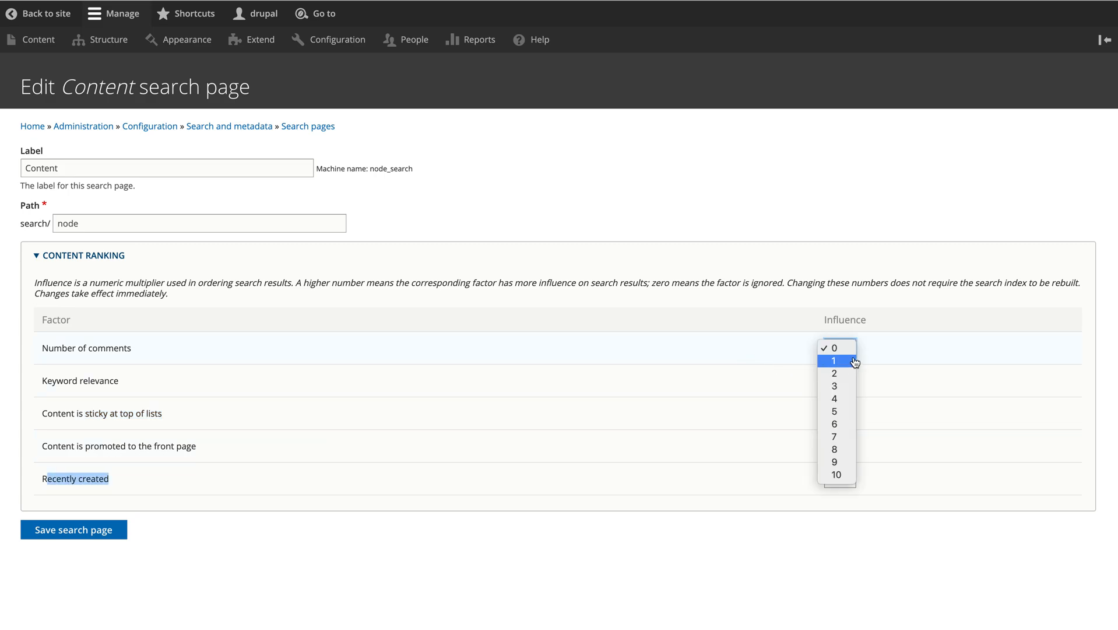
left_click(851, 369)
left_click(854, 379)
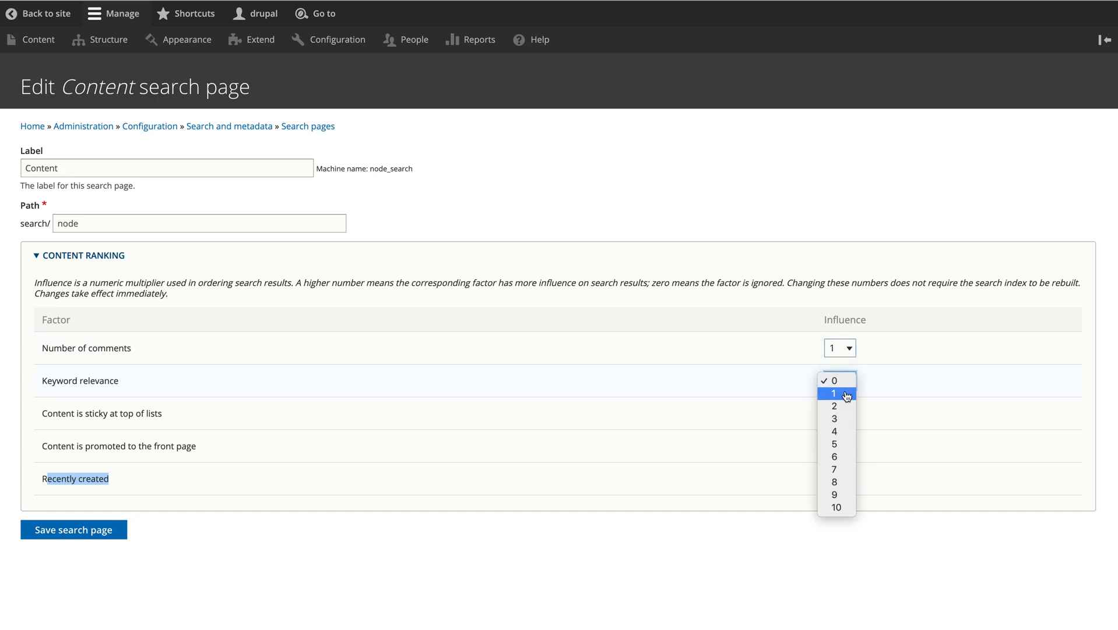
left_click(854, 350)
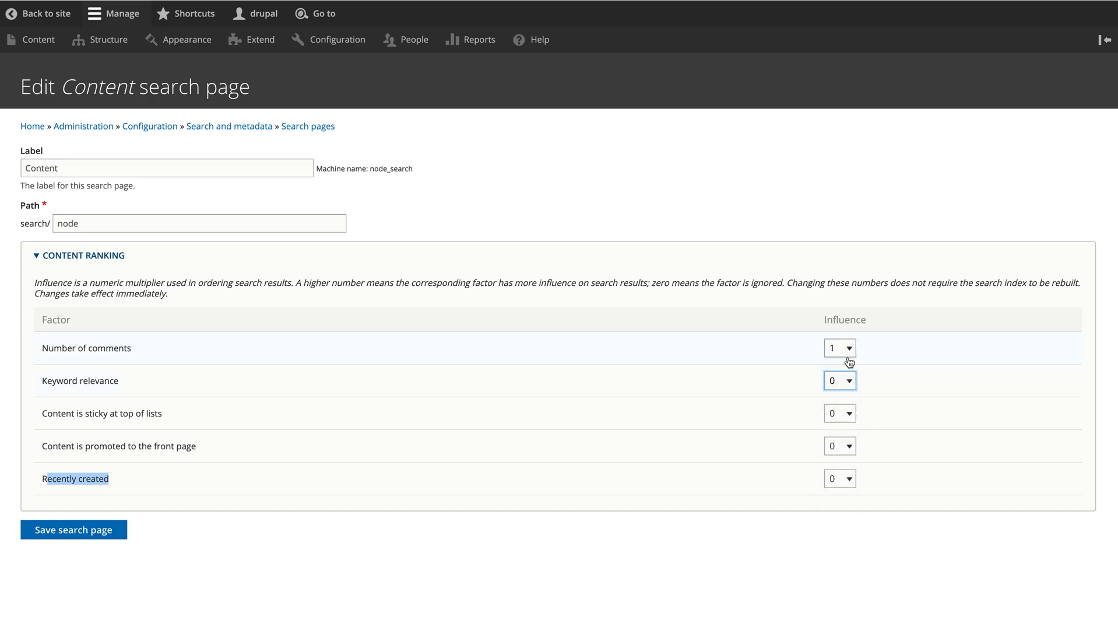
left_click(850, 350)
left_click(847, 343)
left_click(25, 2)
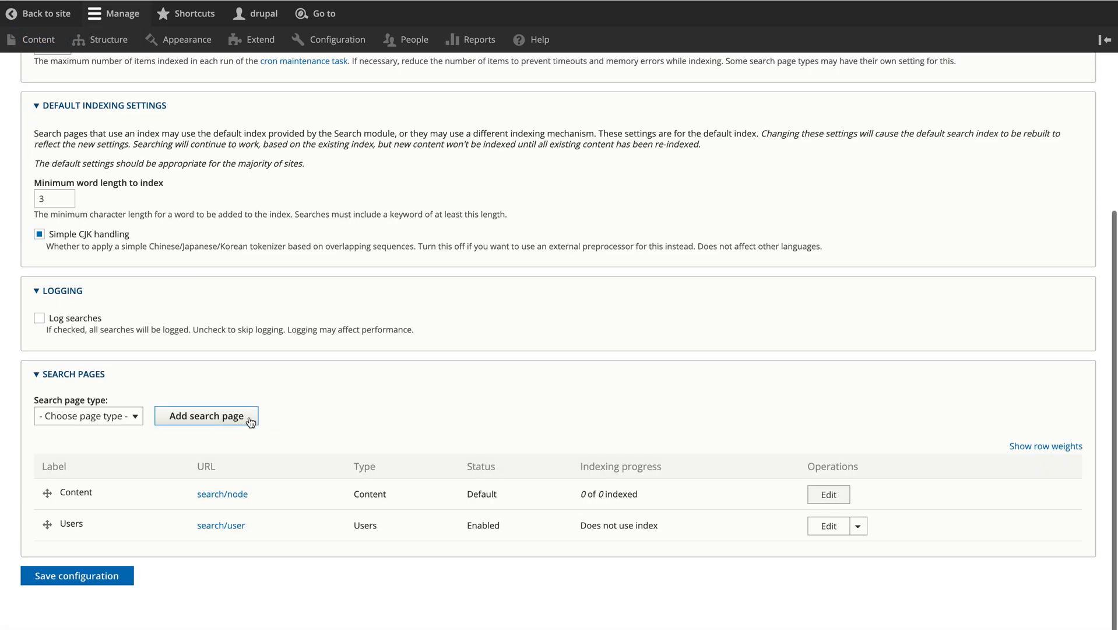
- Open the Users search page (search/user) in a new tab
right_click(225, 530)
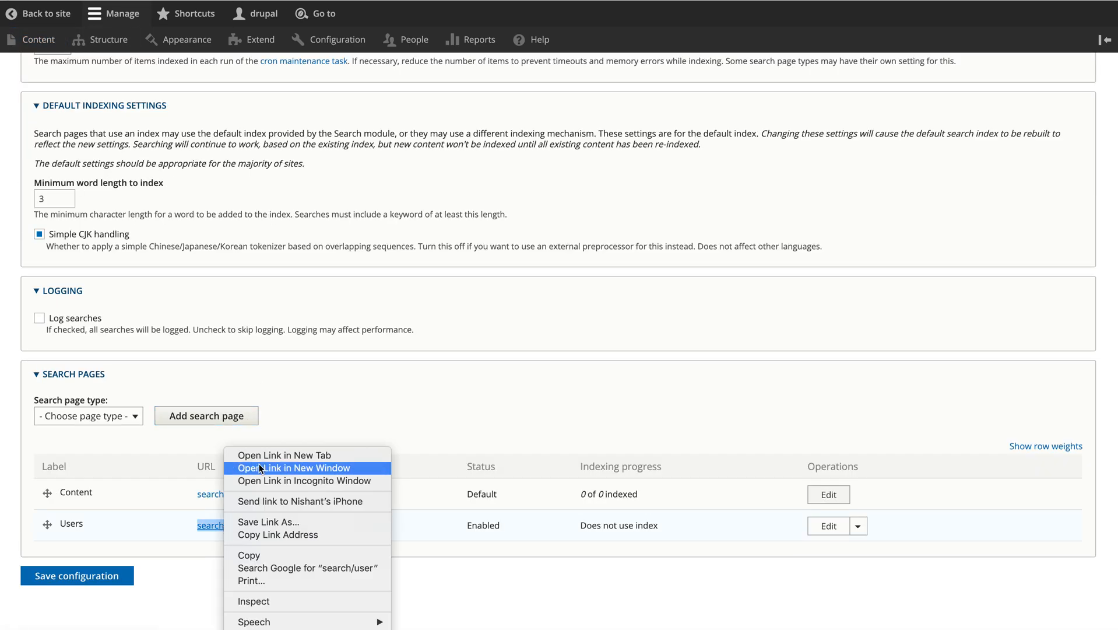
left_click(276, 453)
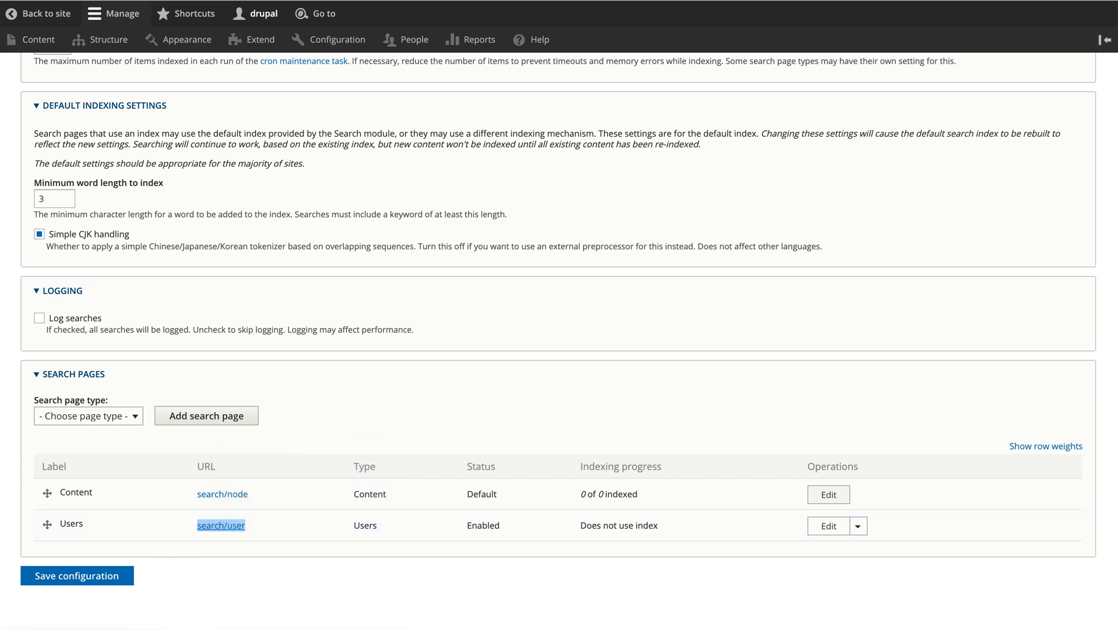
left_click(334, 1)
scroll(331, 349, "down", 2)
- Search the users for the keyword drupal and examine the results
left_click(348, 391)
type("drupal")
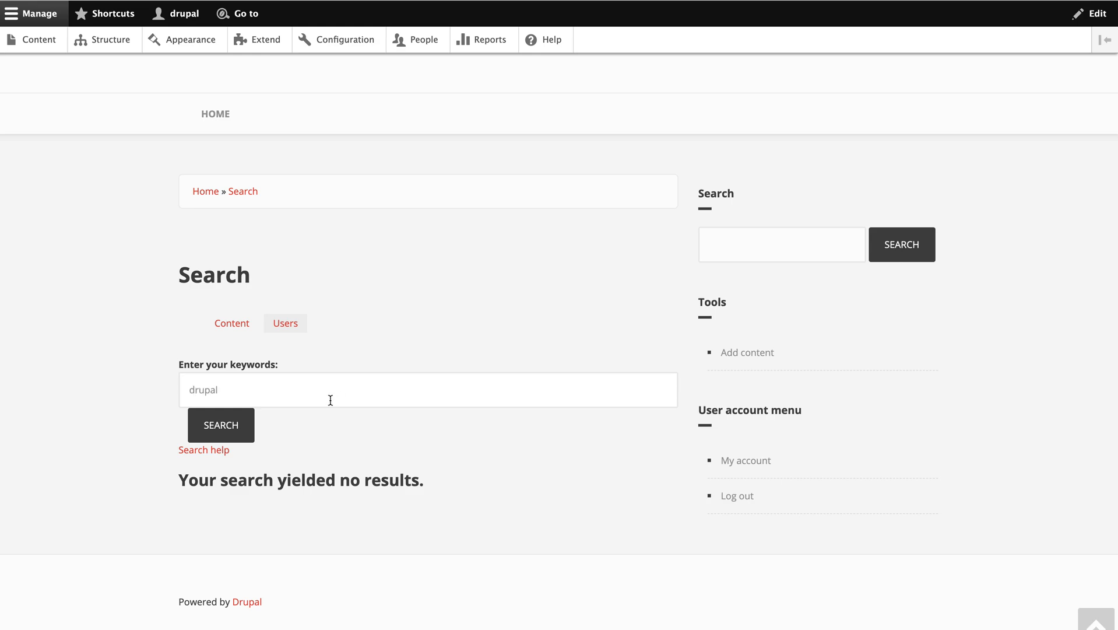
left_click(222, 435)
scroll(238, 442, "down", 5)
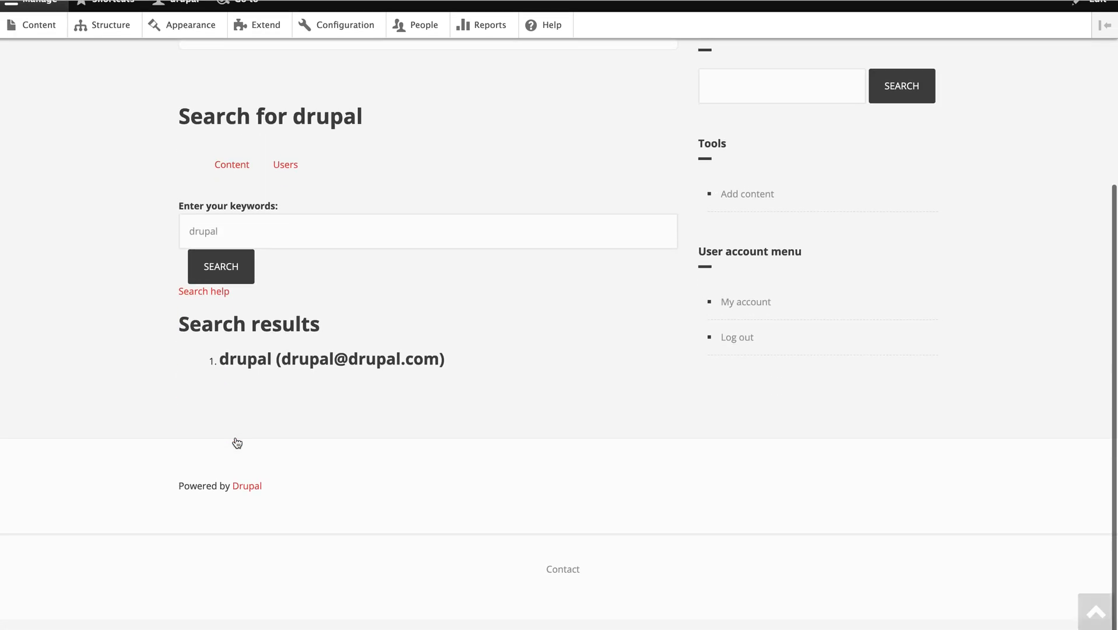
left_click_drag(459, 364, 197, 362)
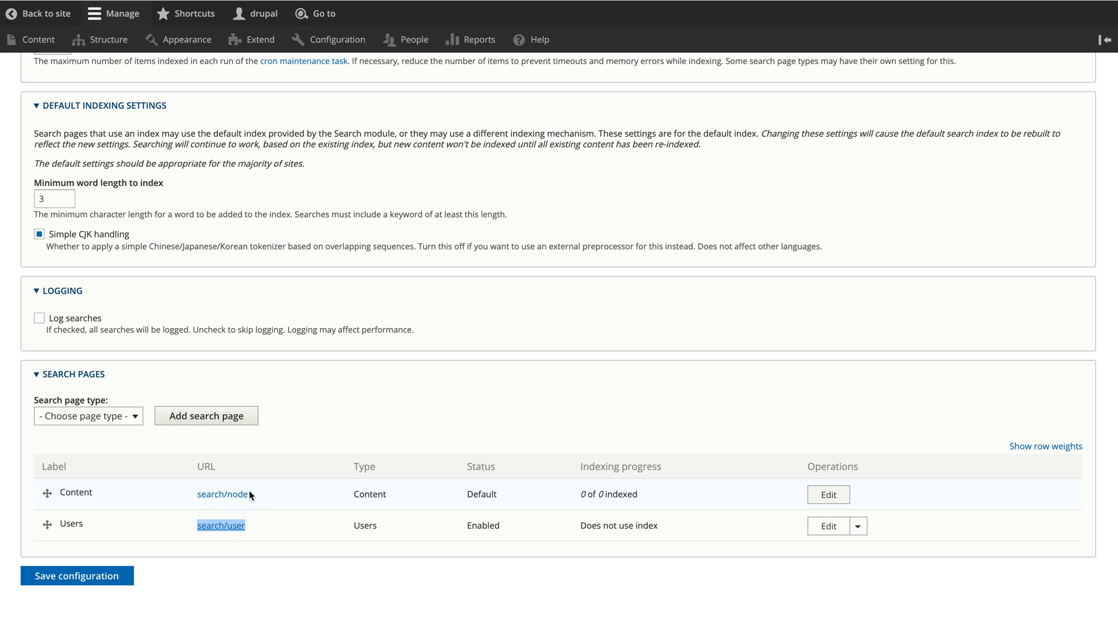
- Return to the search pages settings, go back to the Configuration overview and open URL aliases under Search and metadata
scroll(267, 500, "up", 5)
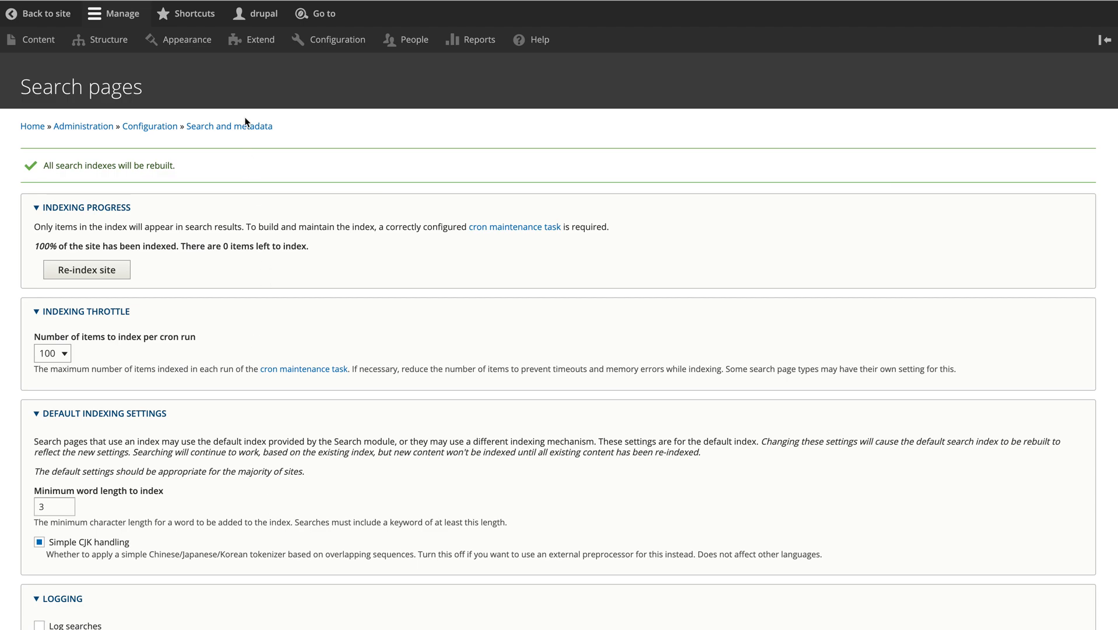
left_click(162, 130)
scroll(175, 427, "down", 5)
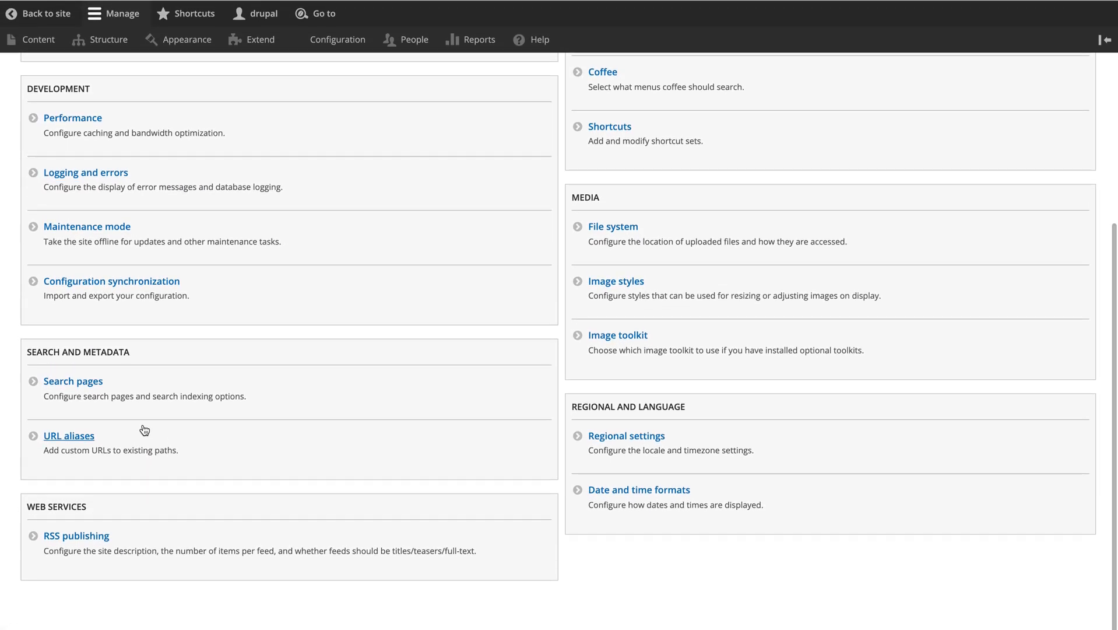
left_click(81, 441)
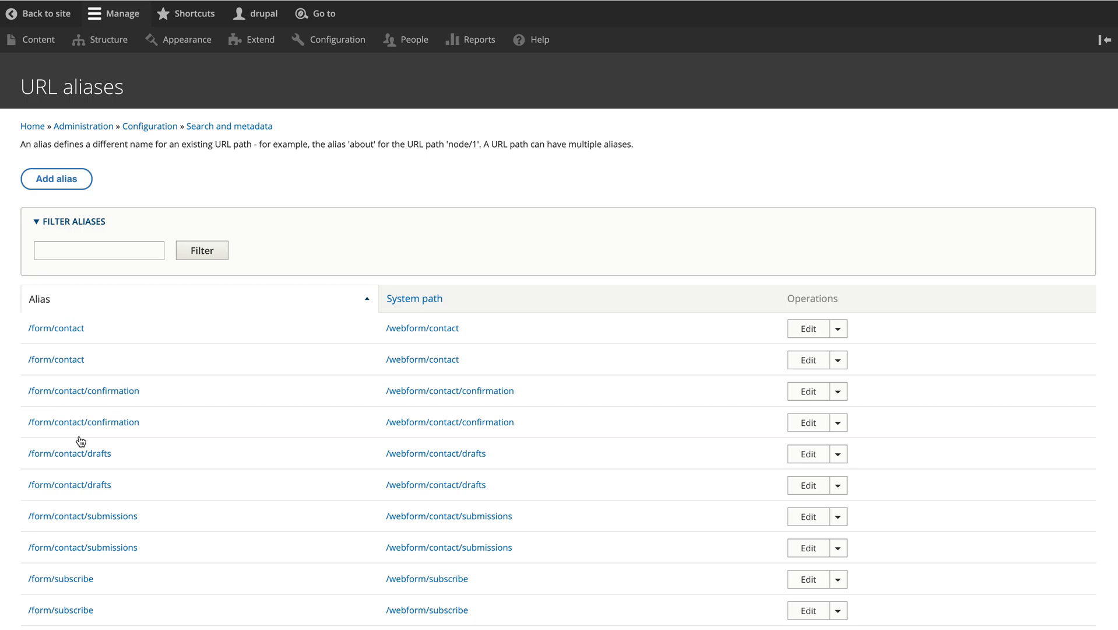
- Examine the list of URL aliases with their corresponding system paths
scroll(81, 442, "down", 4)
scroll(81, 442, "up", 4)
scroll(150, 340, "down", 2)
scroll(150, 345, "up", 2)
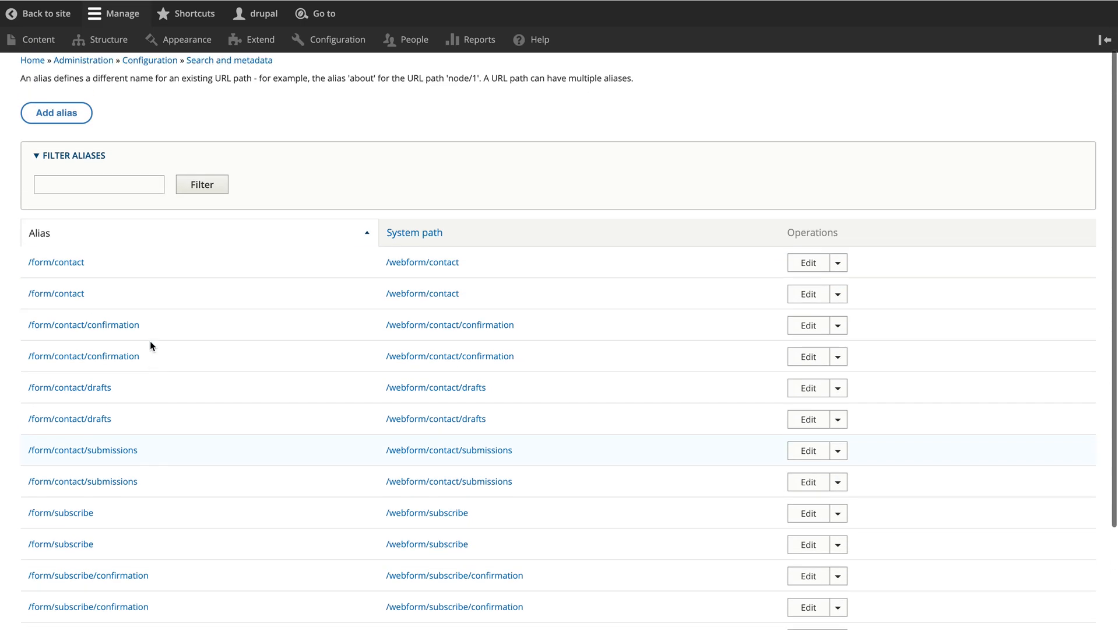
scroll(364, 534, "down", 3)
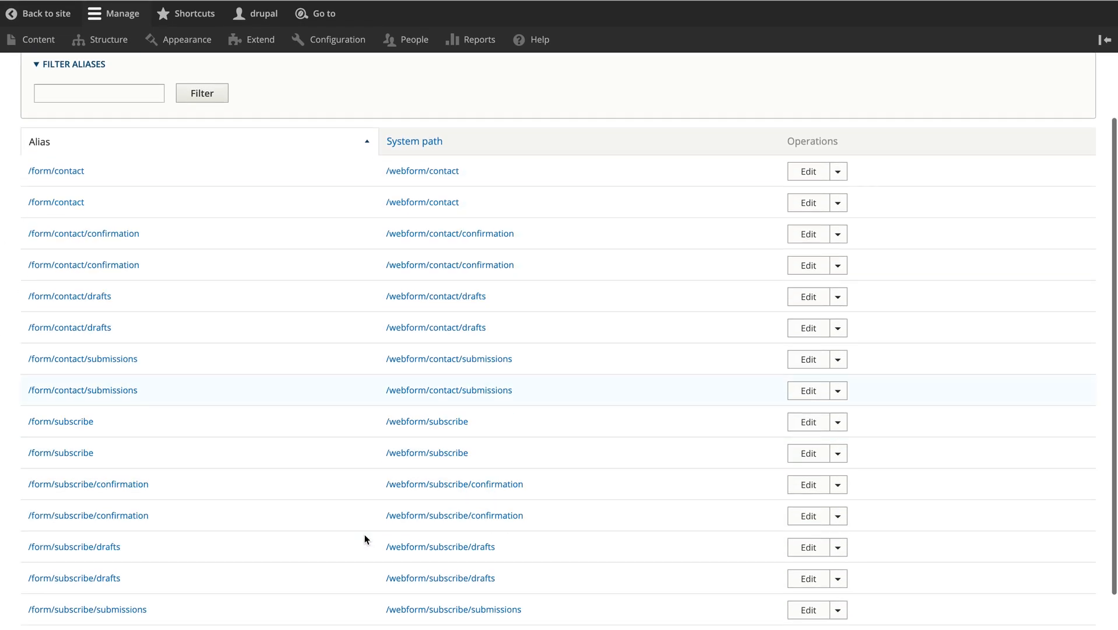
scroll(364, 534, "up", 3)
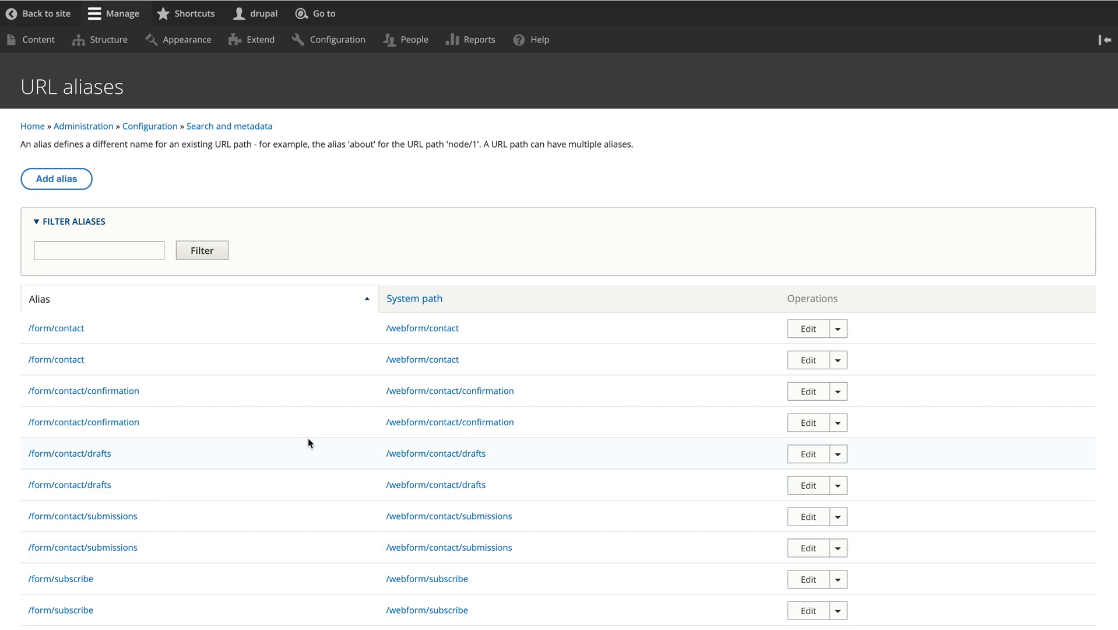
scroll(204, 396, "down", 2)
scroll(203, 393, "down", 1)
scroll(203, 393, "up", 3)
- Try adding a URL alias with system path node/1 and alias /latest, and leave the form without saving
left_click(56, 179)
left_click(218, 182)
type("node")
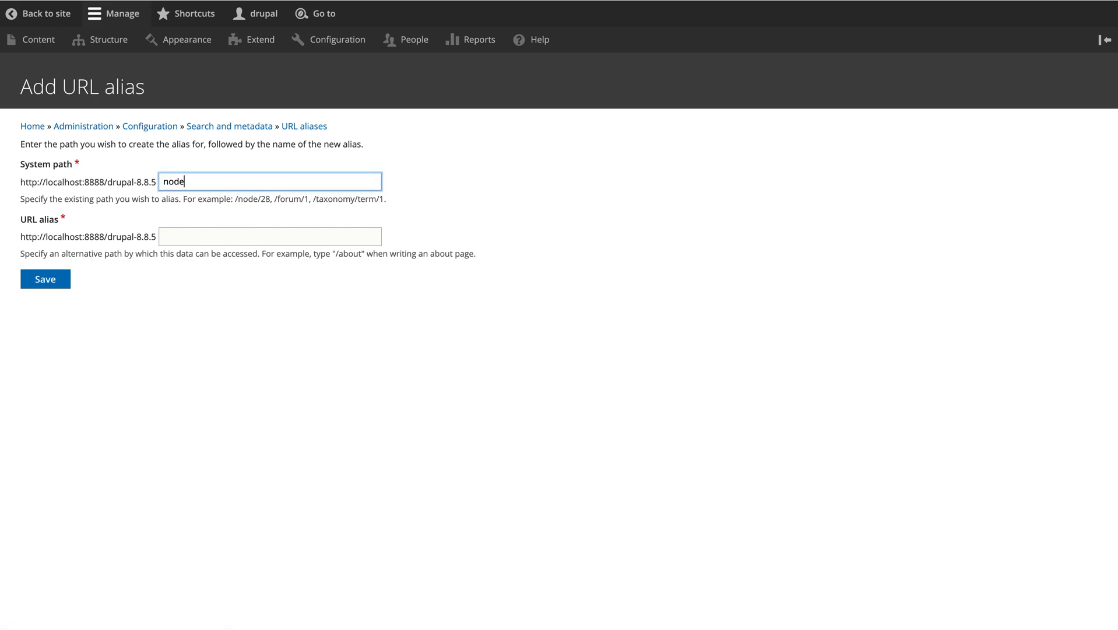
type("/1")
left_click(230, 232)
type("/loremip")
key("BackSpace")
key("BackSpace")
key("BackSpace")
key("BackSpace")
key("BackSpace")
key("BackSpace")
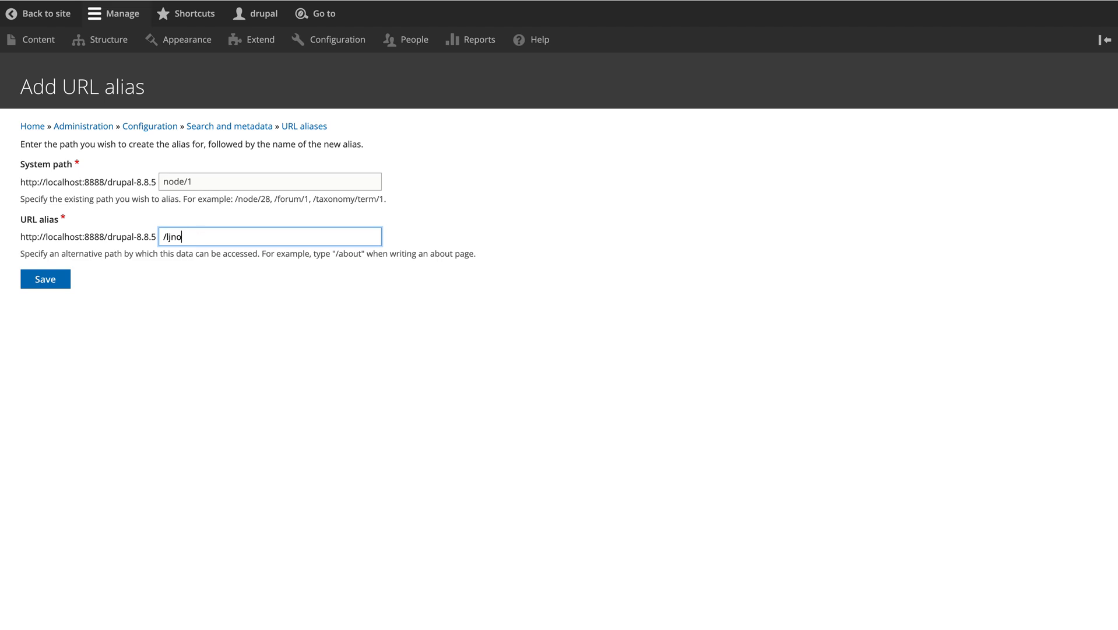
type("atest")
left_click_drag(212, 180, 126, 184)
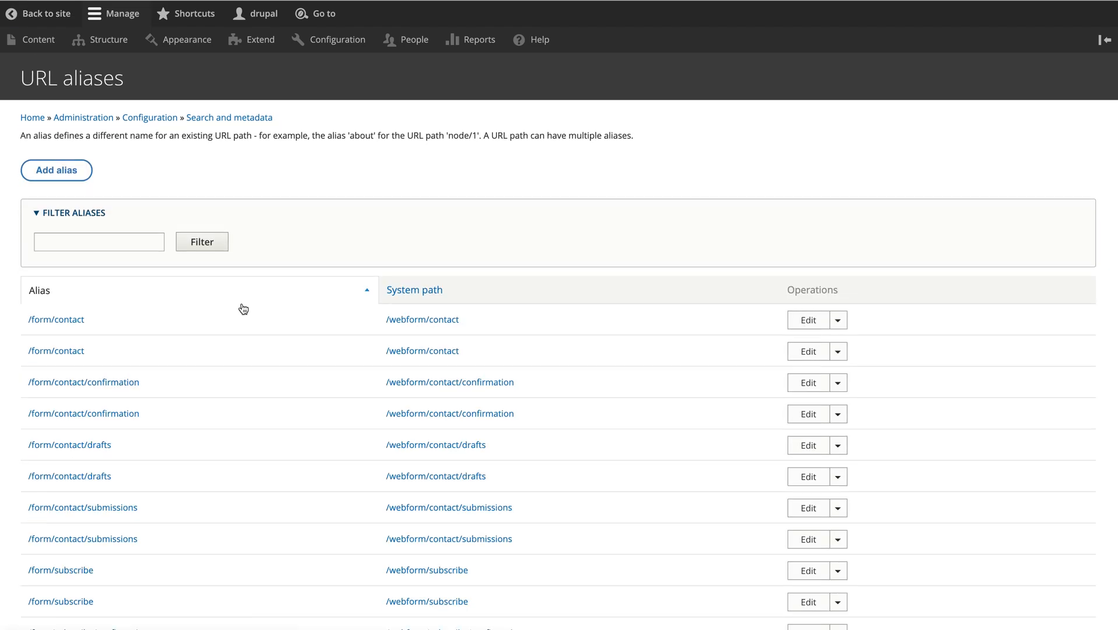
- Open the second /form/contact alias in a new tab, view the Contact form and return to the alias list
scroll(242, 307, "down", 4)
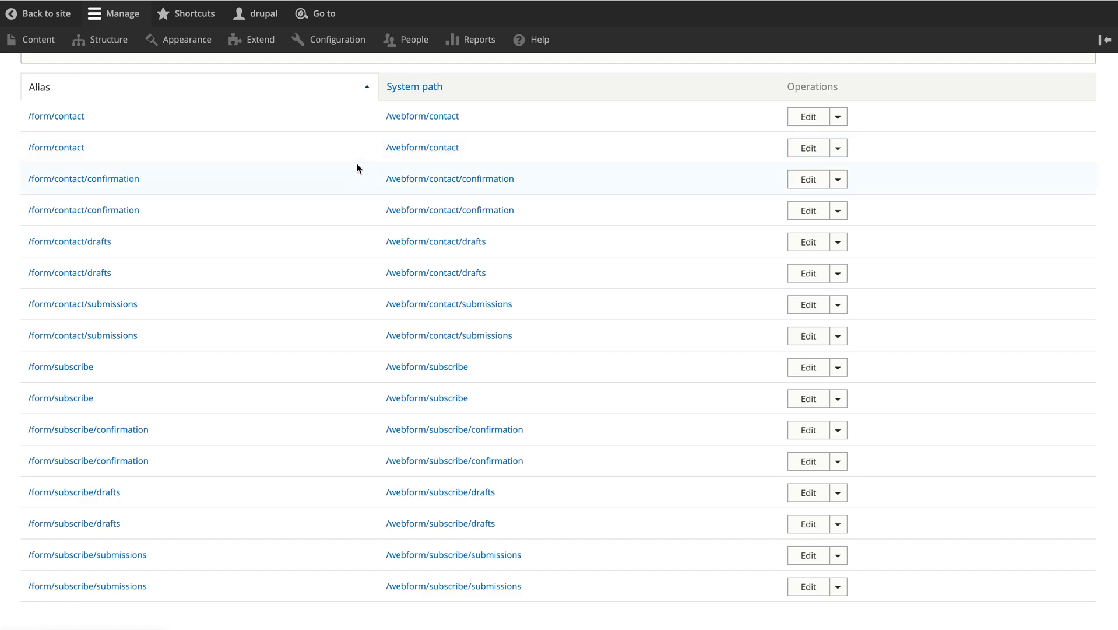
scroll(357, 167, "up", 2)
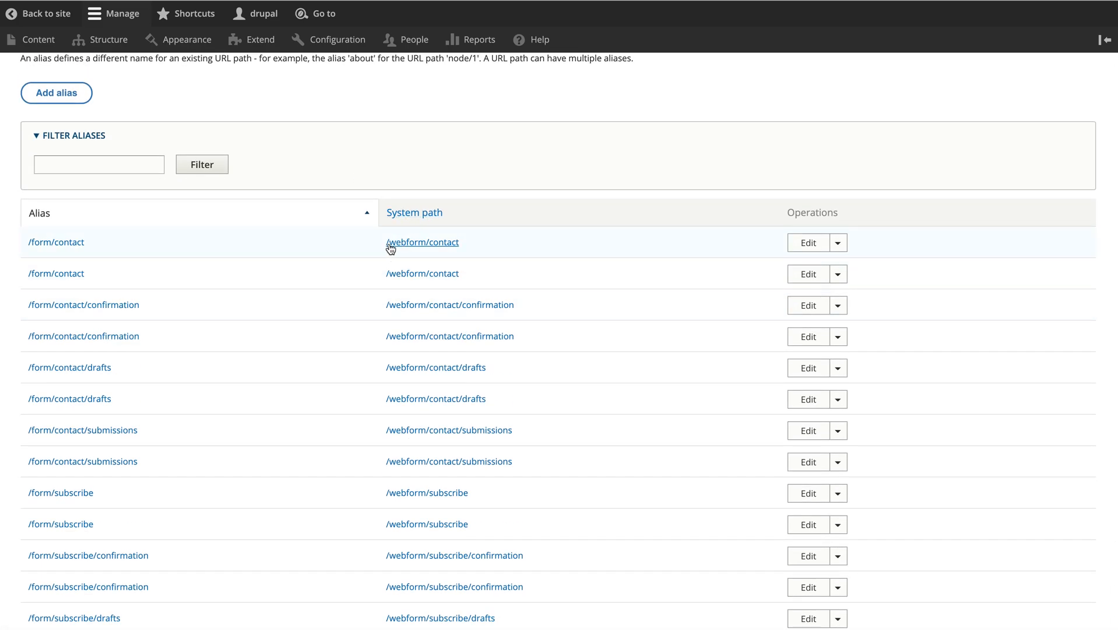
right_click(47, 278)
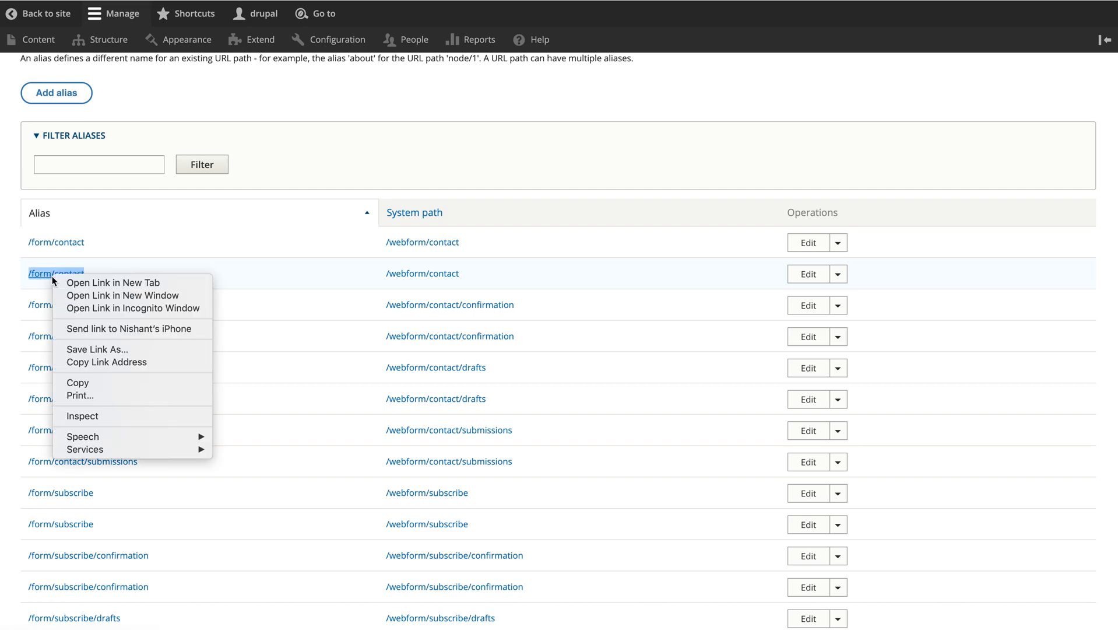
left_click(72, 285)
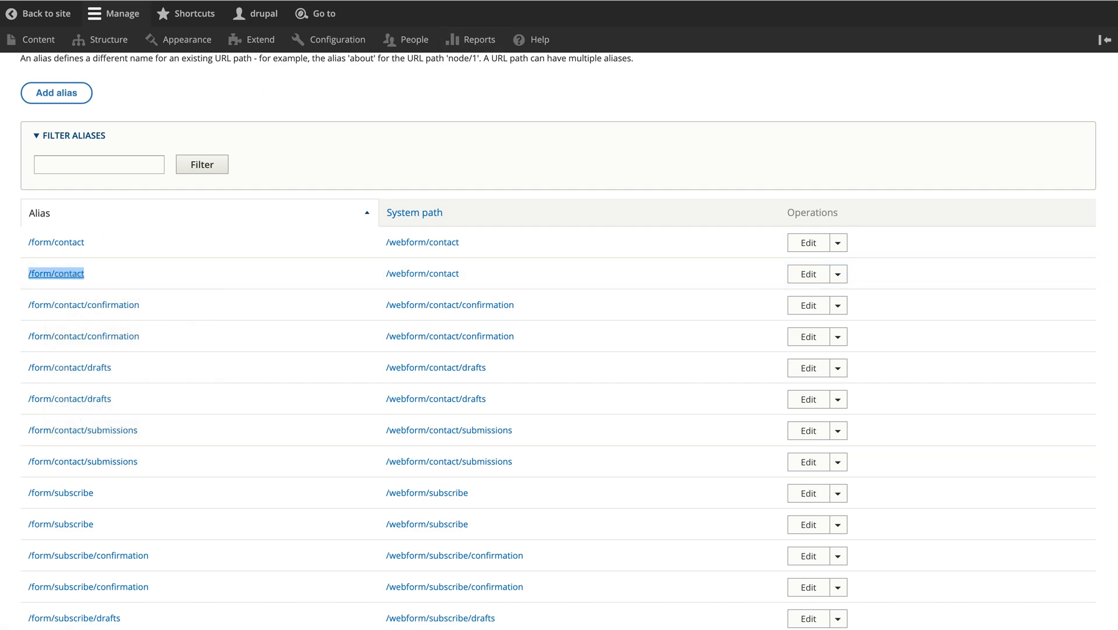
left_click(460, 1)
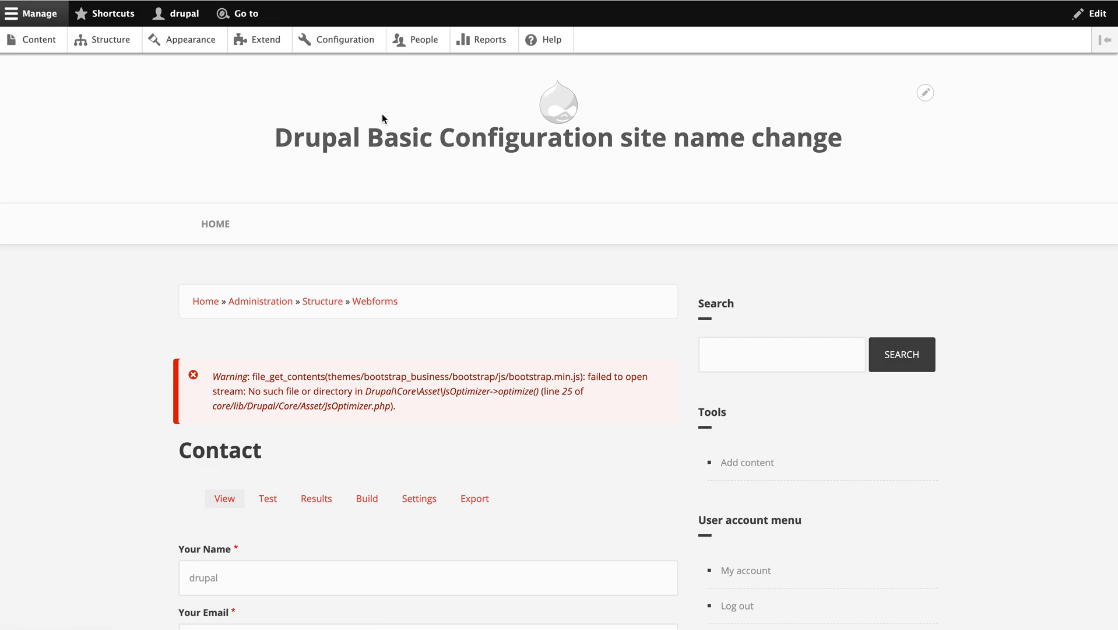
left_click(379, 2)
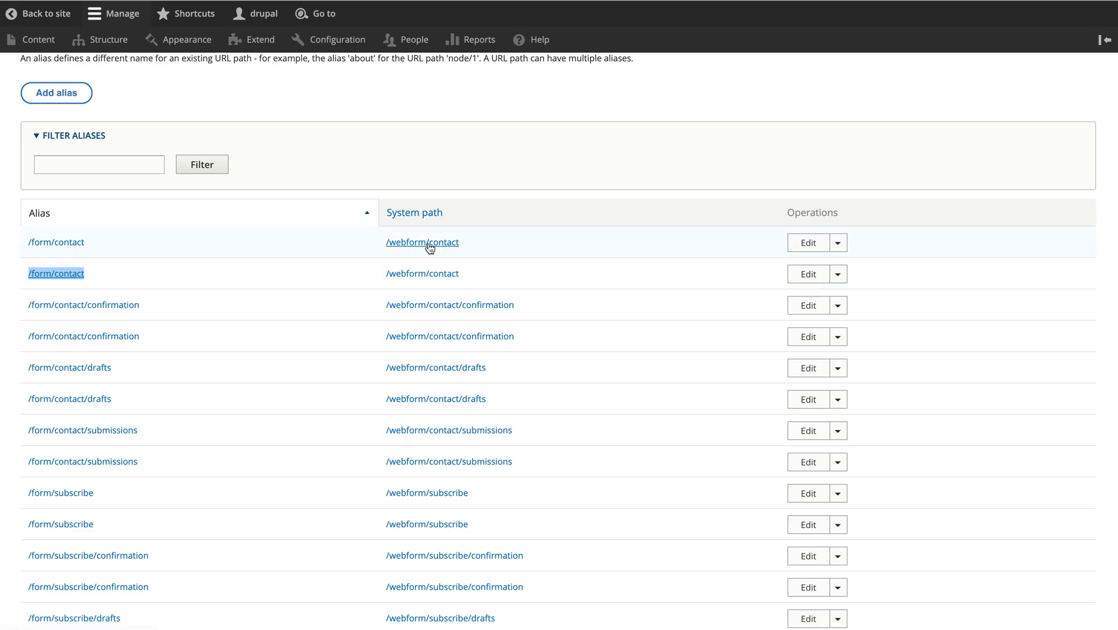
right_click(430, 247)
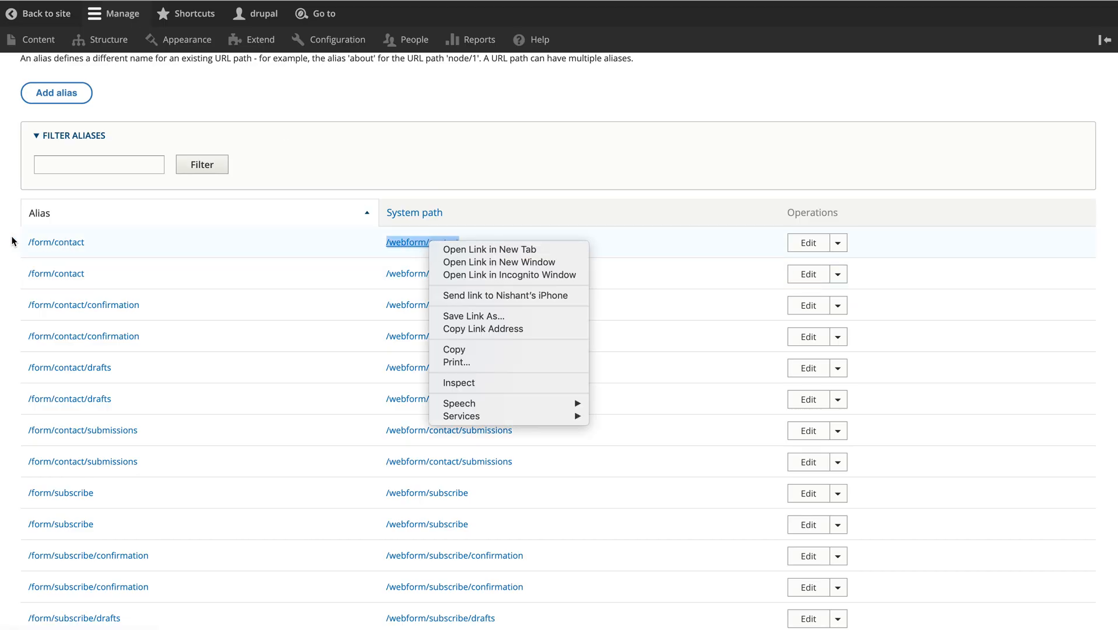
left_click(479, 169)
- Sort the alias list by system path and review the order
scroll(479, 169, "down", 2)
left_click(408, 98)
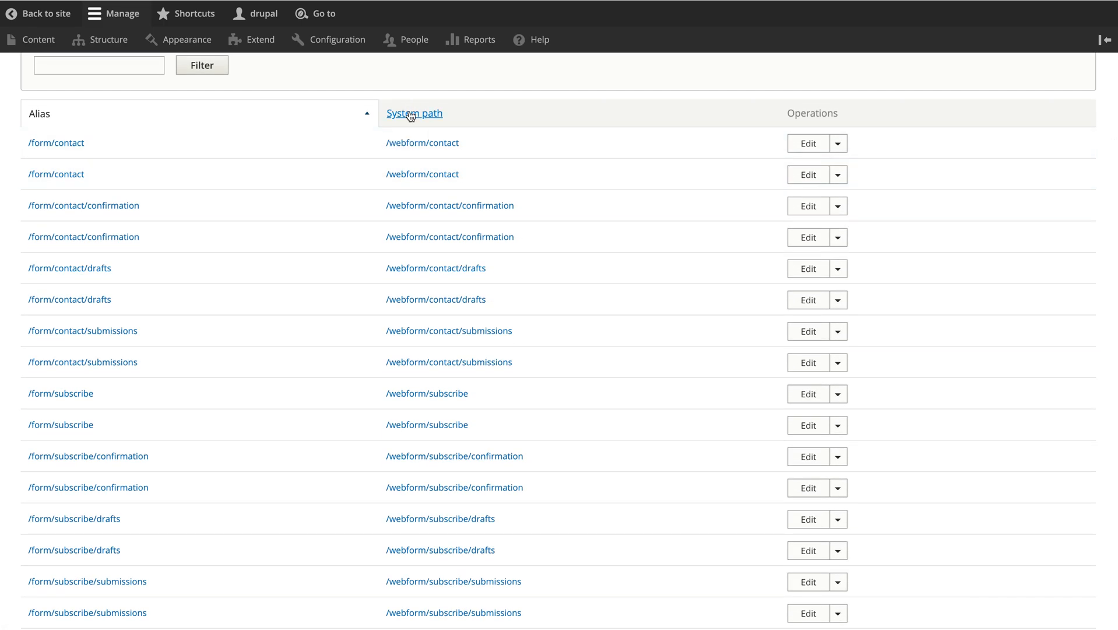
left_click(411, 114)
scroll(252, 361, "down", 3)
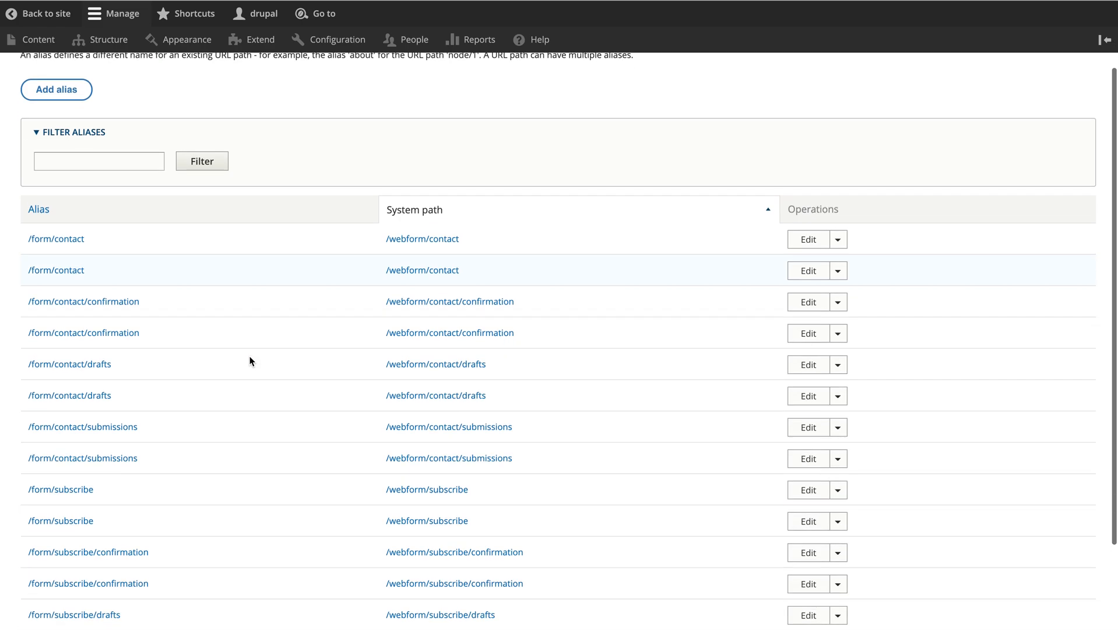
scroll(251, 361, "up", 4)
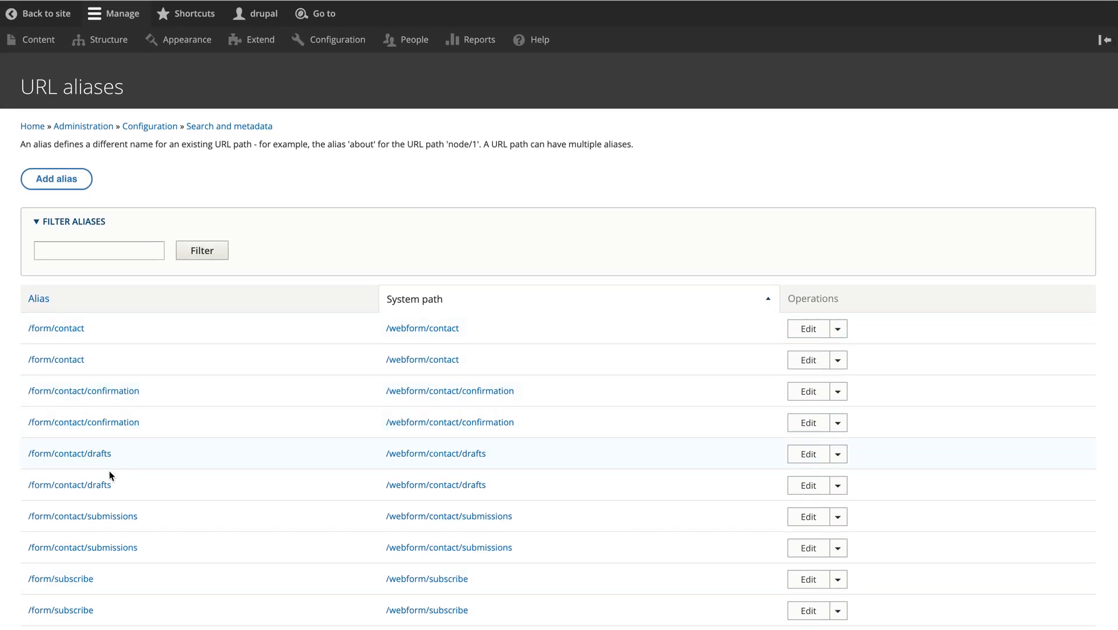
- Filter the URL aliases by "cont"
left_click(118, 256)
scroll(118, 255, "down", 4)
scroll(119, 255, "up", 5)
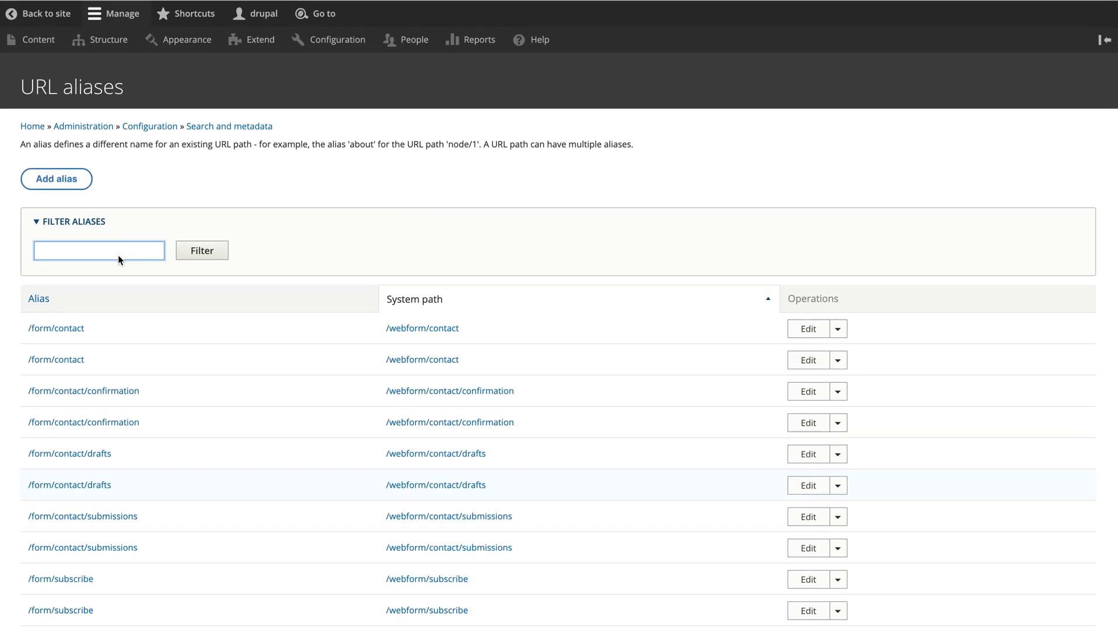
type("contqa")
key("BackSpace")
key("BackSpace")
left_click(197, 250)
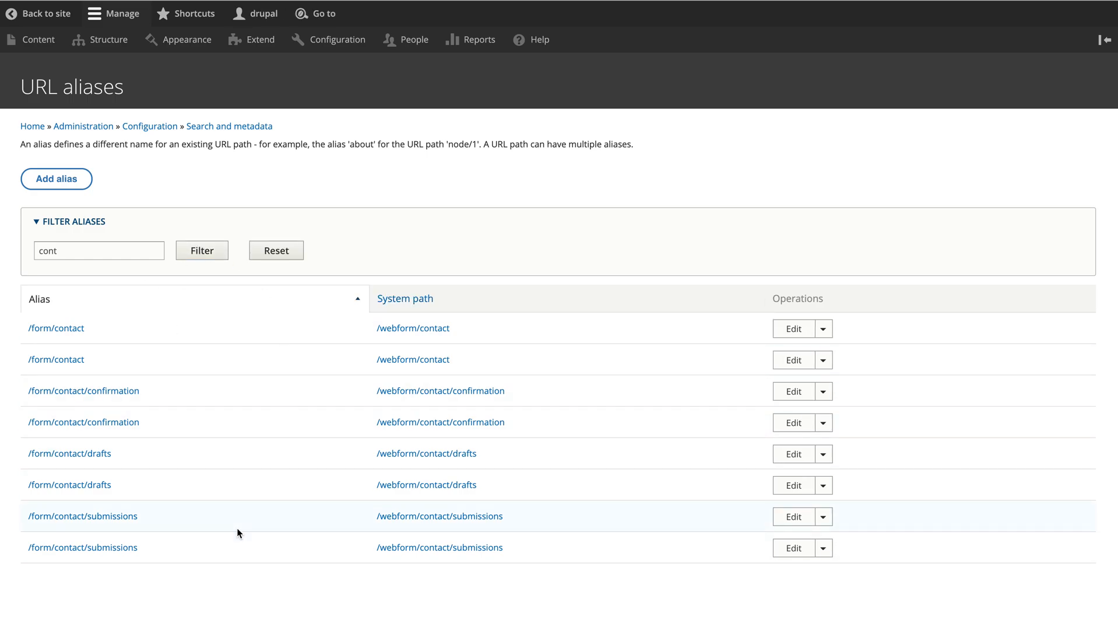
- Open the first /form/contact alias for editing and review its system path and URL alias
left_click(794, 328)
left_click_drag(327, 220, 165, 220)
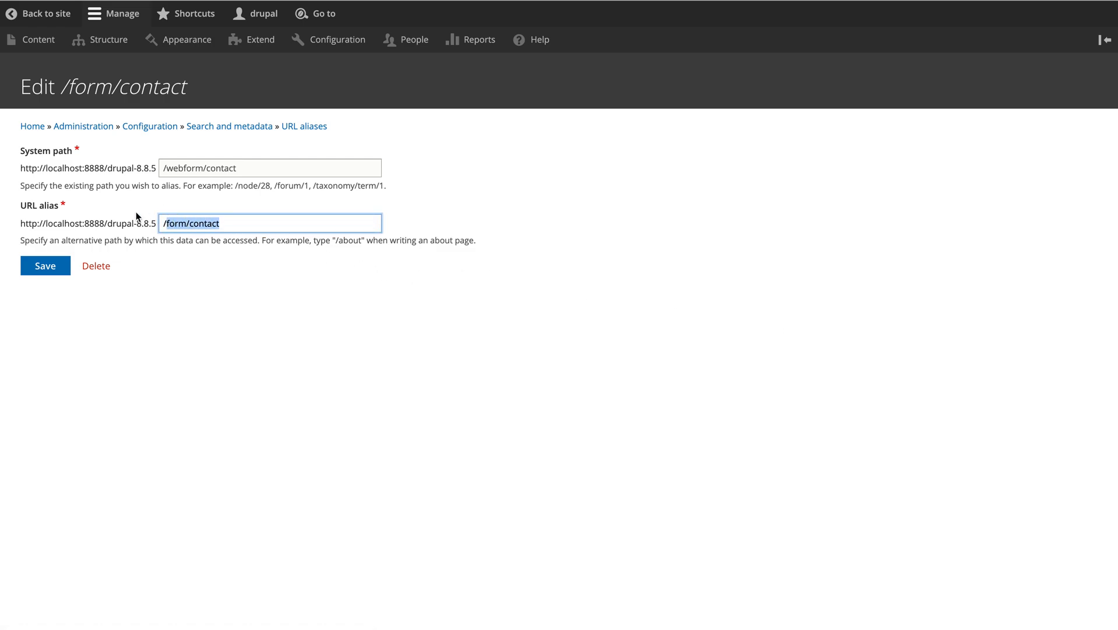
left_click(24, 156)
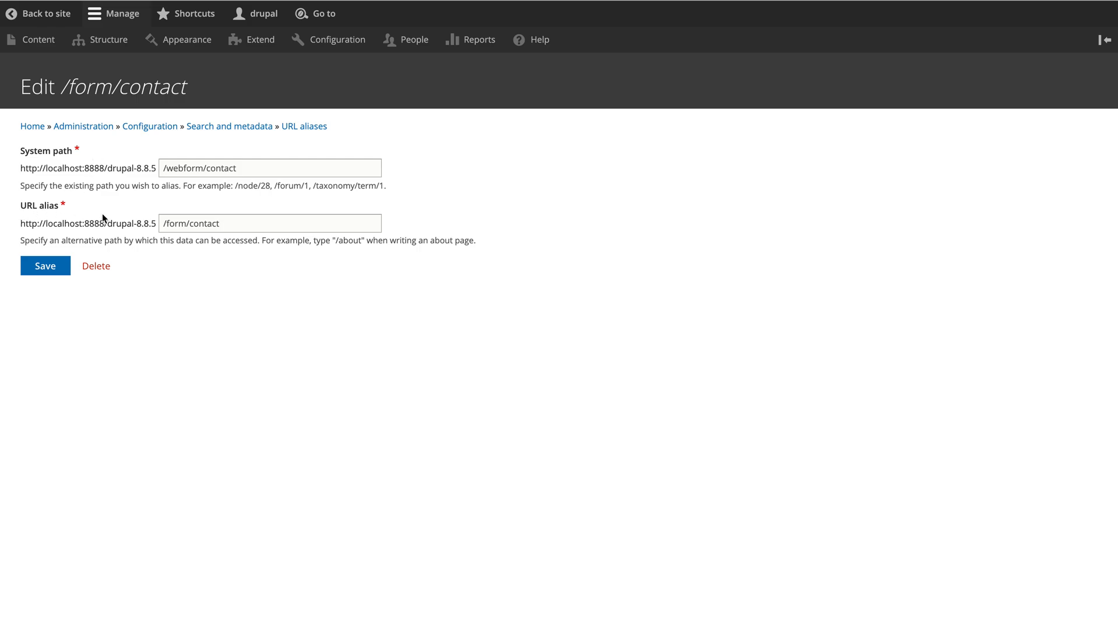
- Return to the Configuration overview and open Regional settings under Regional and language
left_click(329, 49)
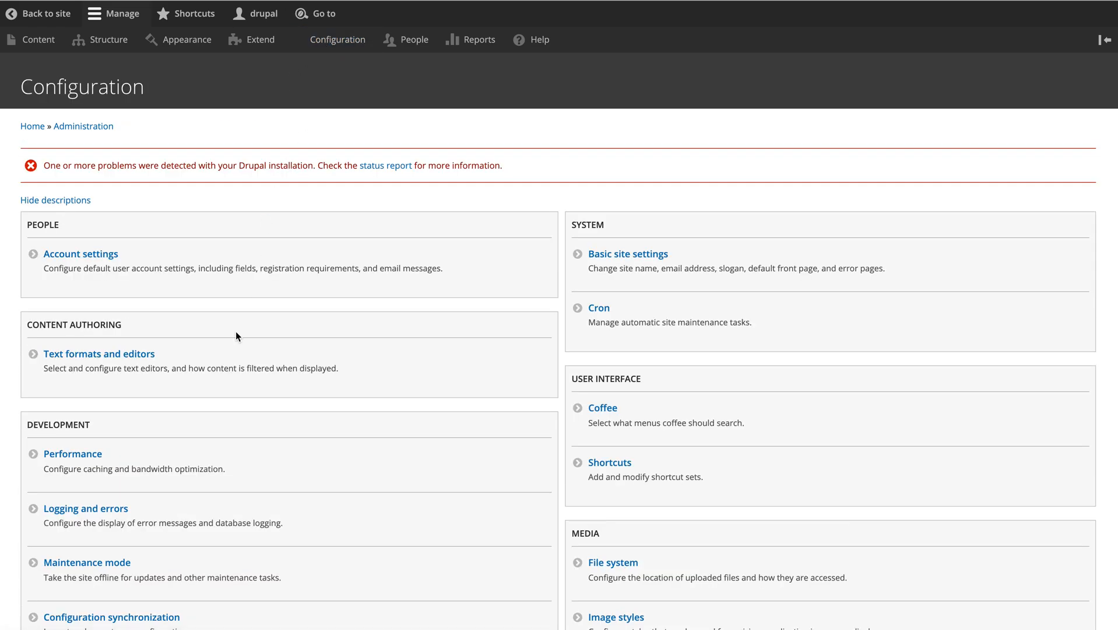
scroll(237, 331, "down", 5)
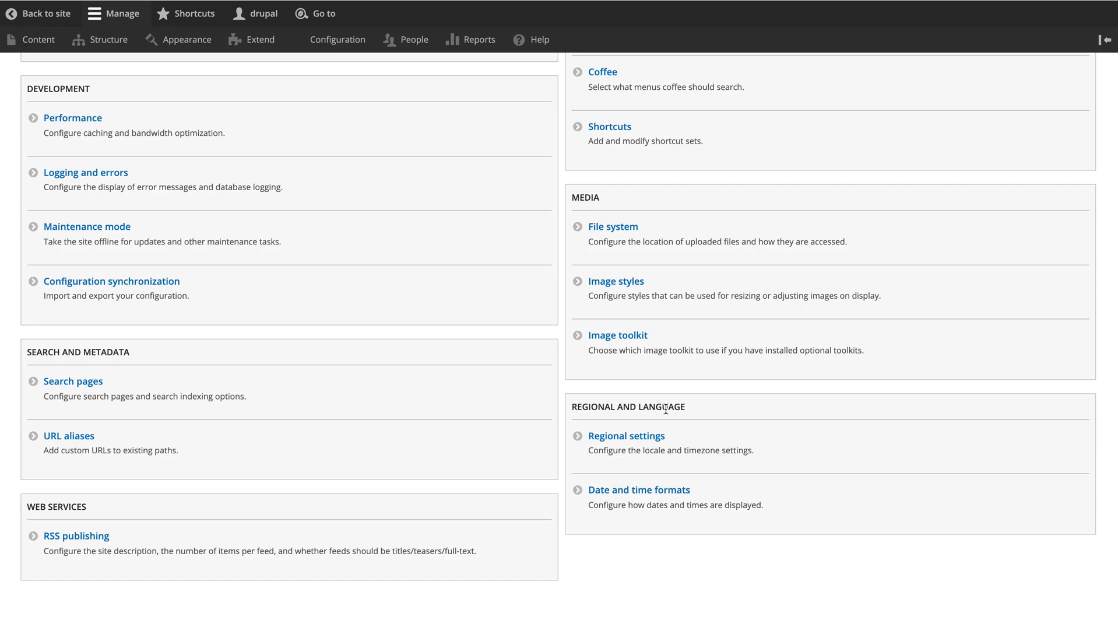
left_click(634, 439)
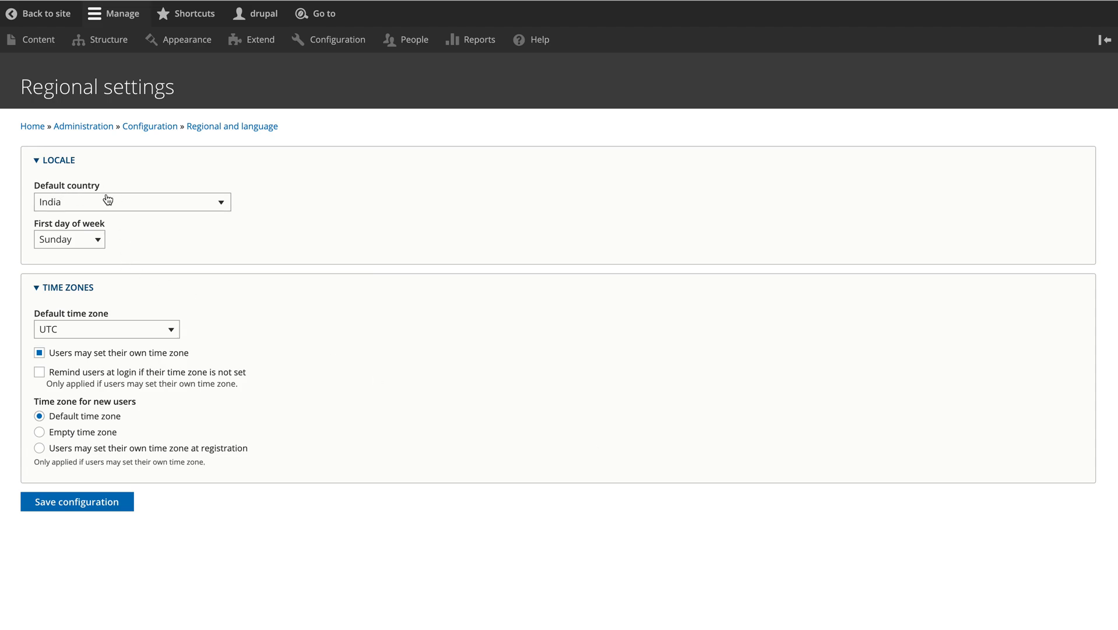
- Review the first day of week and default time zone options without changing them, and return to the Configuration overview
left_click(99, 239)
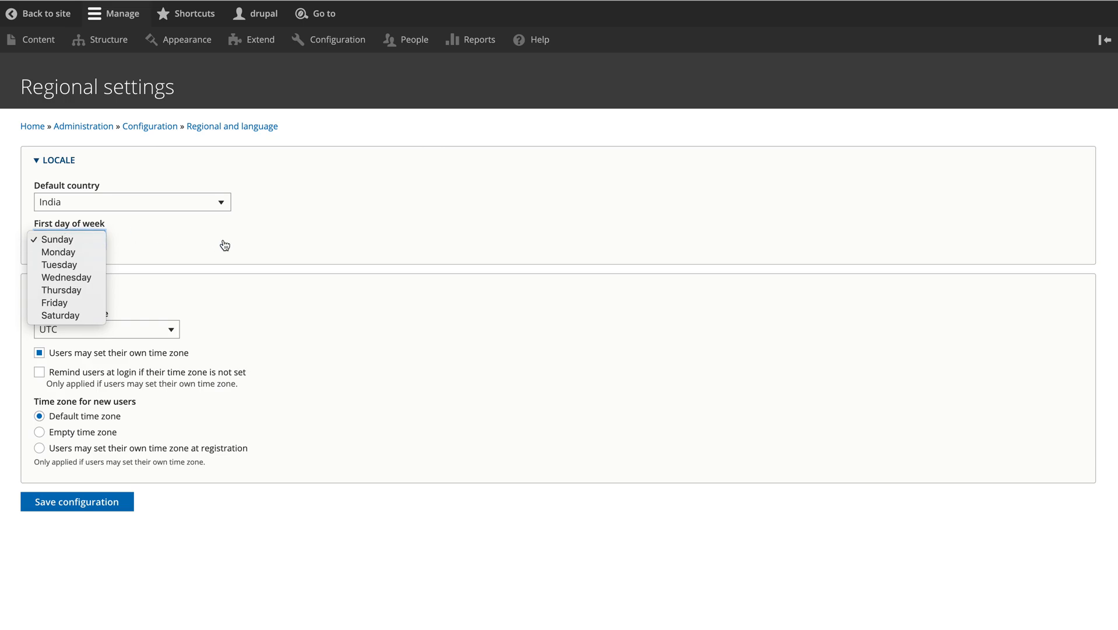
left_click(470, 417)
left_click(125, 335)
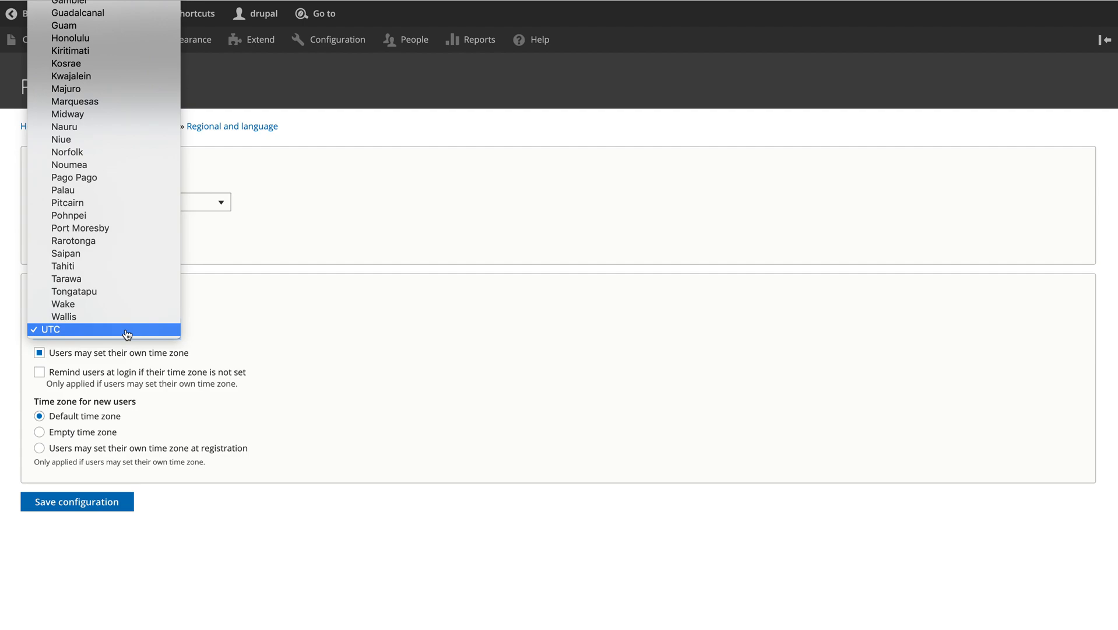
left_click(379, 348)
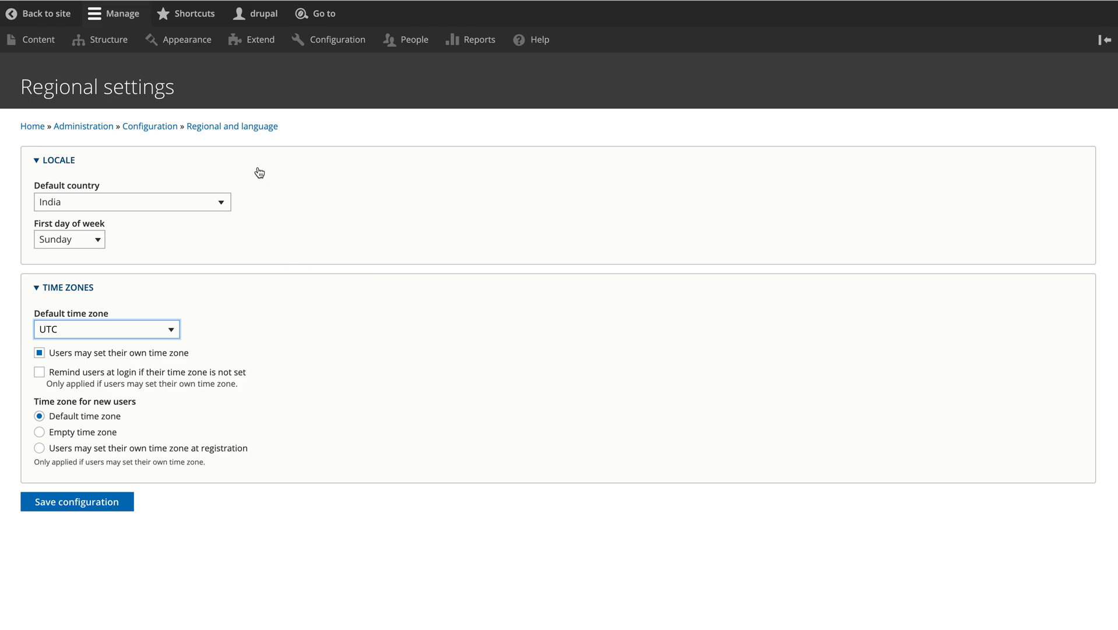
left_click(177, 133)
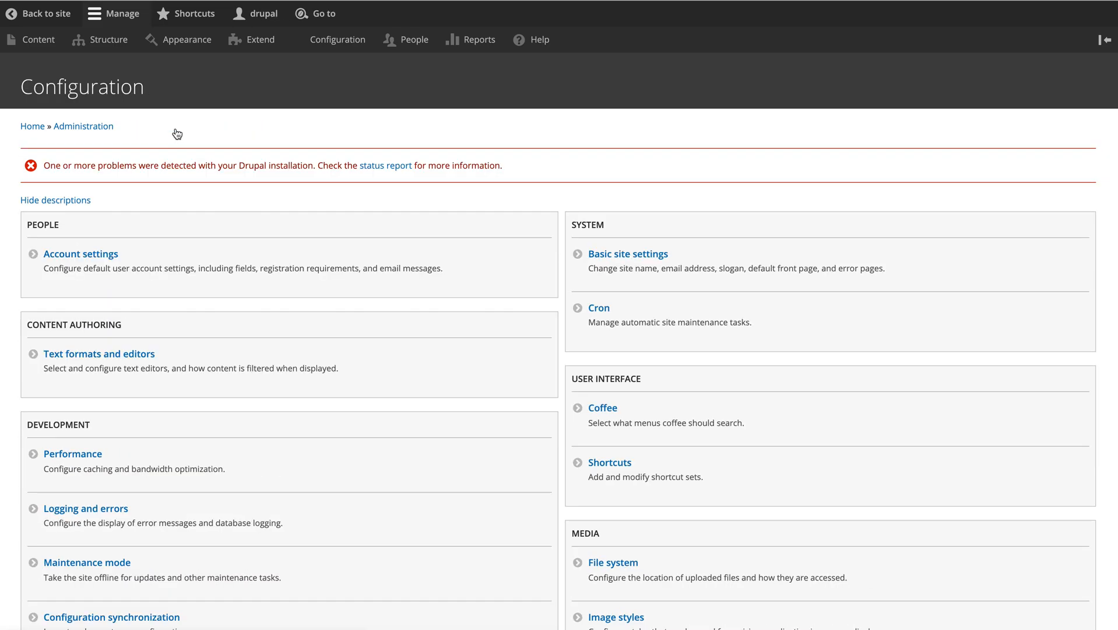
- Open Date and time formats under Regional and language, review the format list, and return to the Configuration overview
scroll(451, 328, "down", 5)
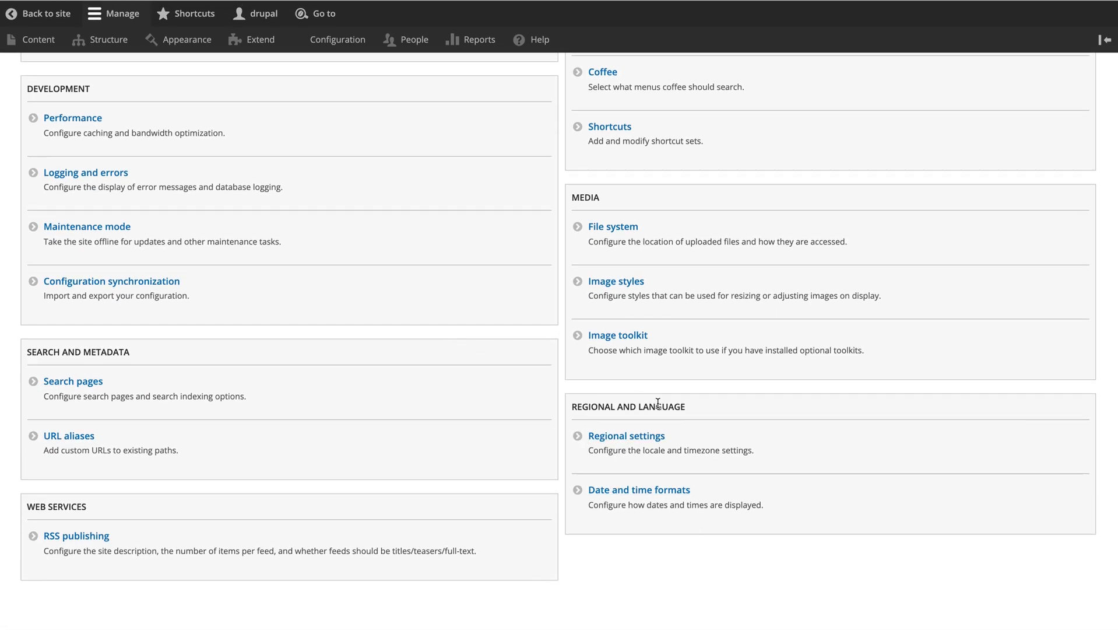
left_click(626, 493)
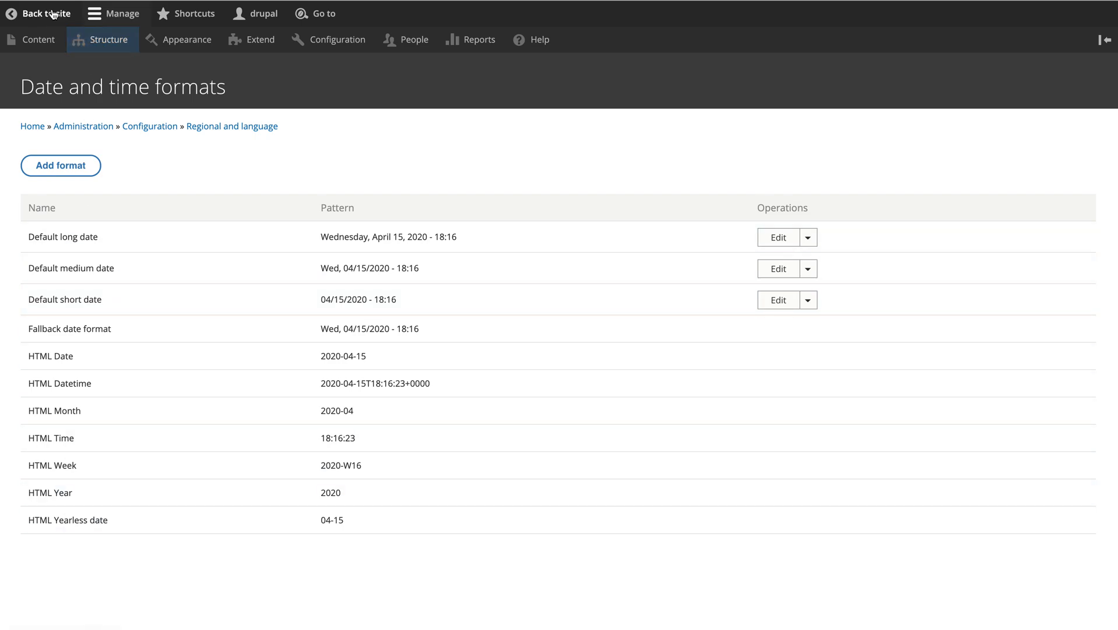
left_click(171, 135)
- Open RSS publishing under Web services and examine the language and content elements in the site's RSS feed XML
scroll(490, 284, "down", 5)
scroll(659, 398, "up", 1)
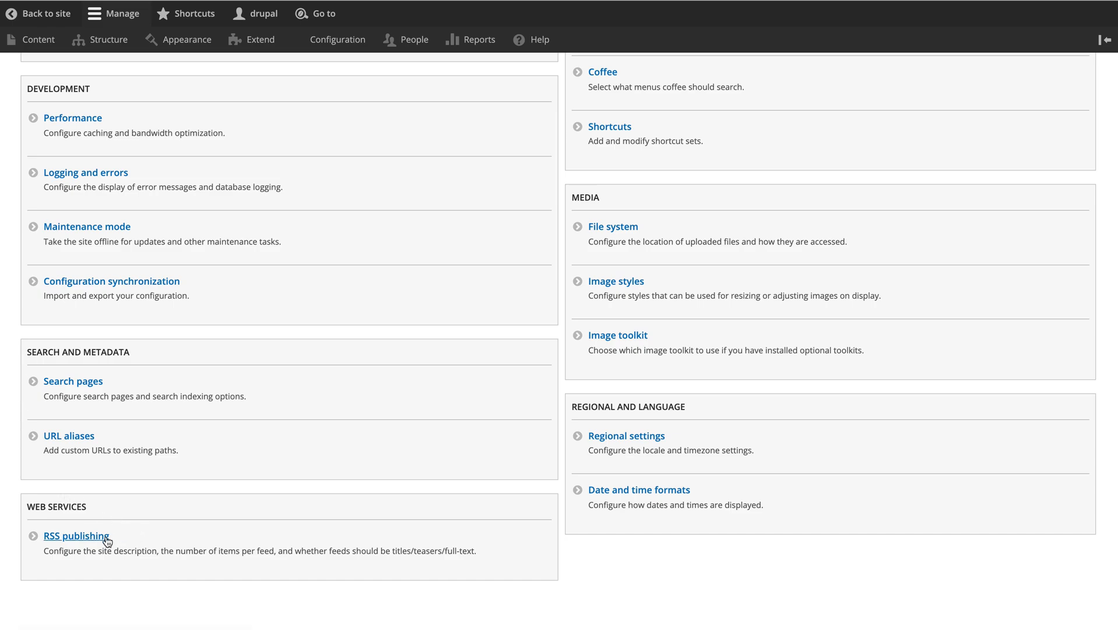
left_click(88, 536)
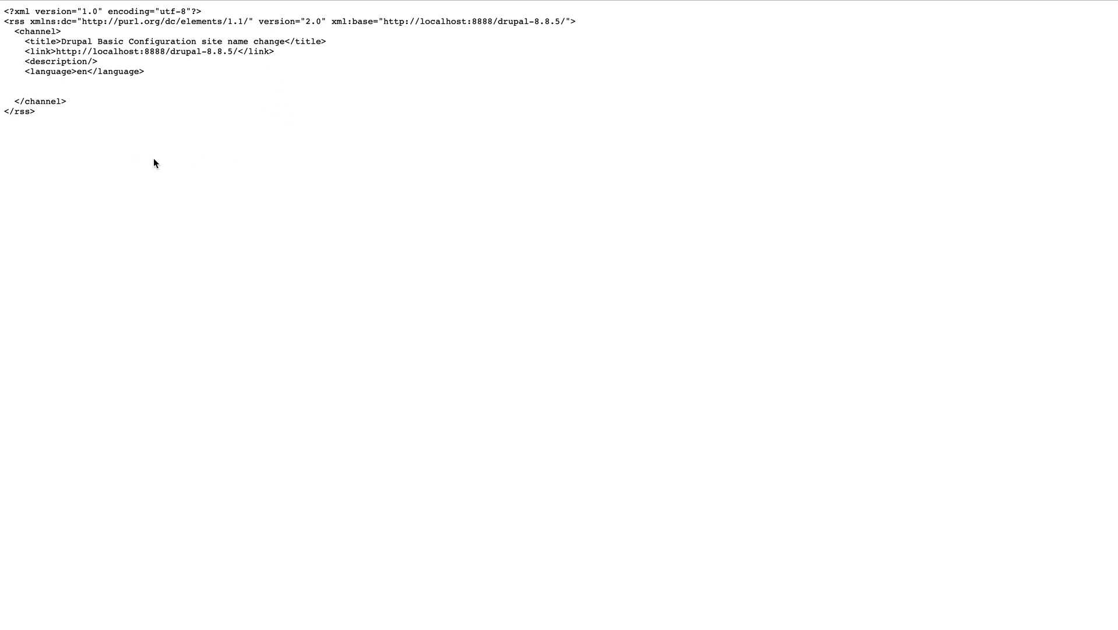
left_click_drag(117, 145, 43, 76)
left_click(46, 81)
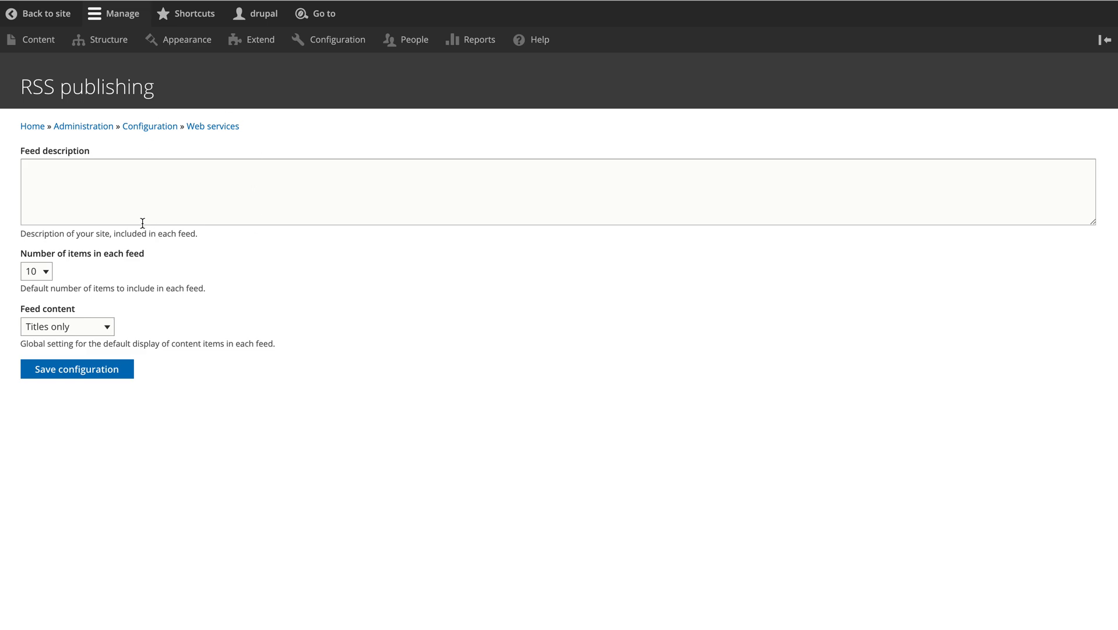
- Enter "Fedd description" as the feed description, check the description element in the feed XML, and save the RSS configuration
left_click(110, 210)
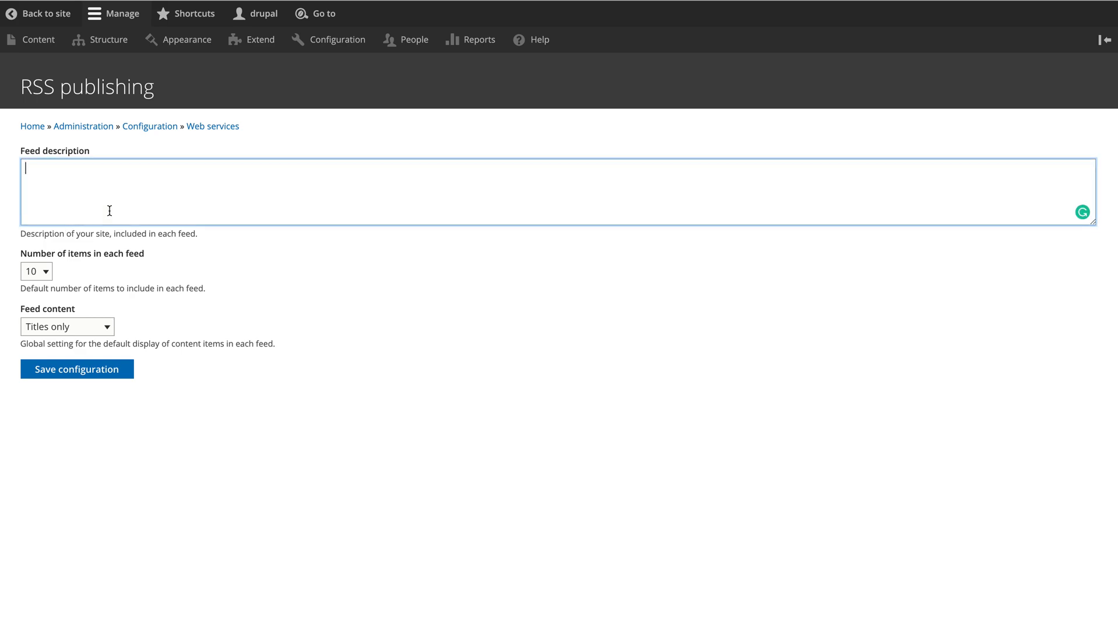
type("Fedd description")
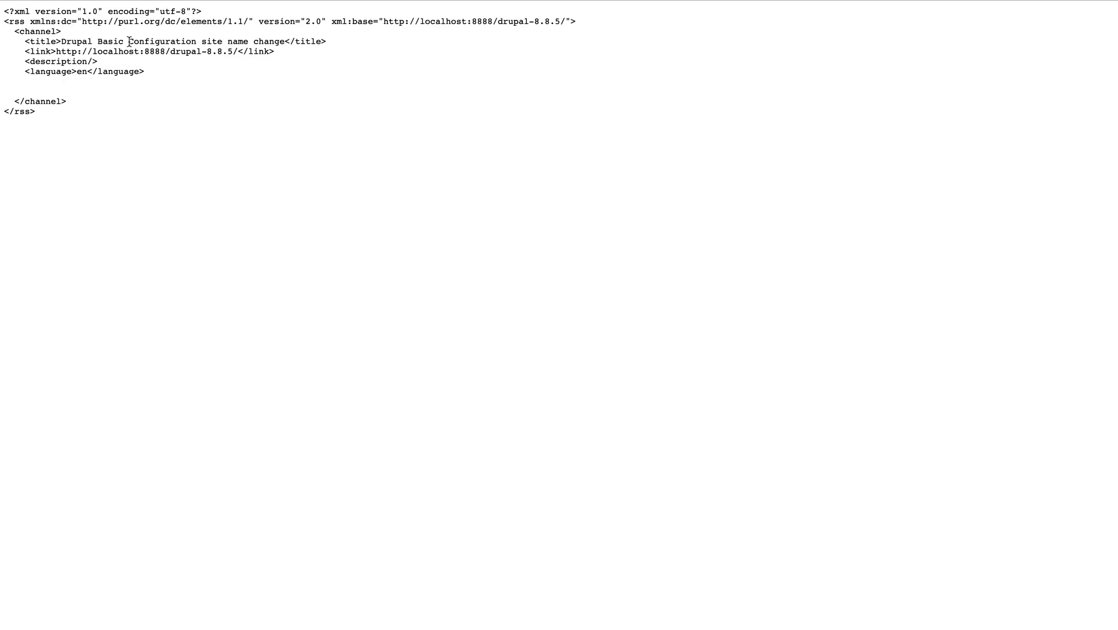
left_click_drag(97, 62, 28, 52)
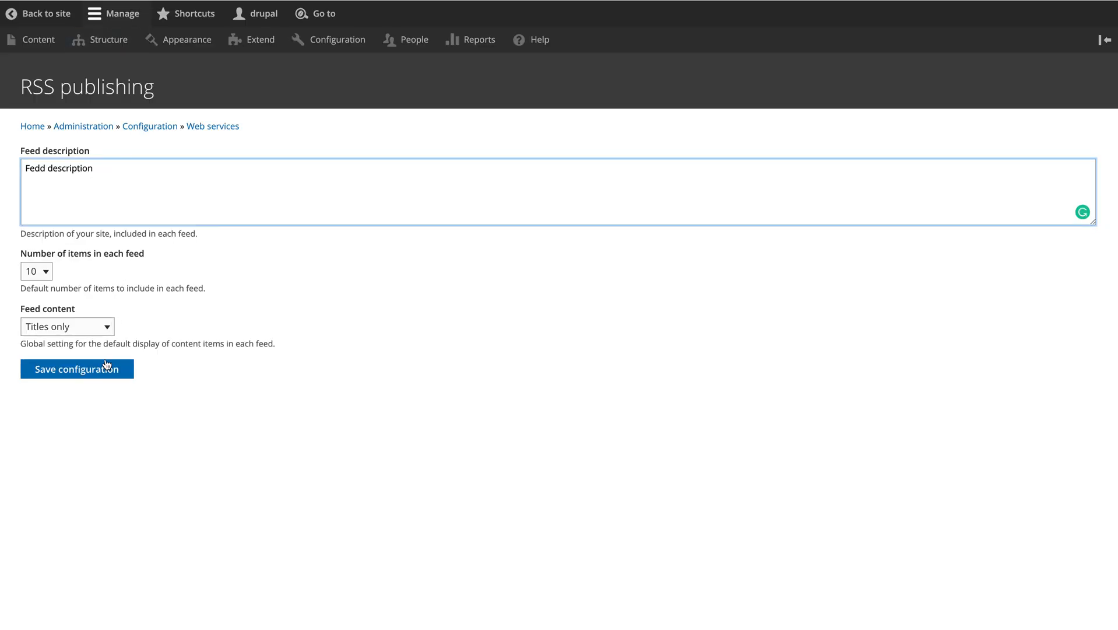
left_click(106, 366)
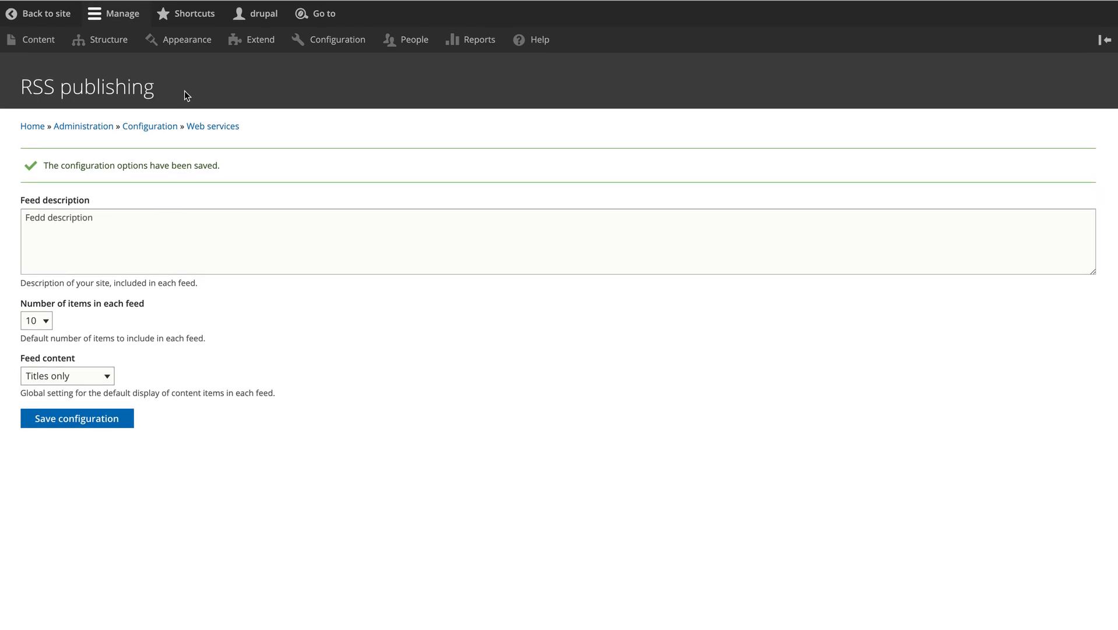
- Open the Views list under Structure, filter it by "feed", and clear the filter
left_click(132, 48)
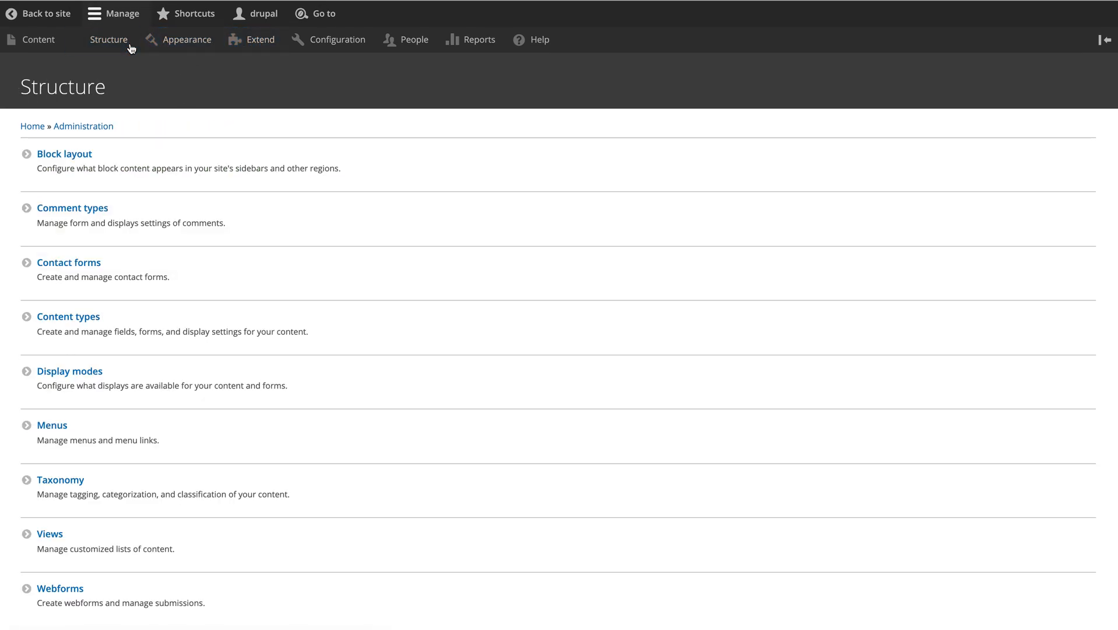
scroll(176, 348, "down", 1)
left_click(55, 501)
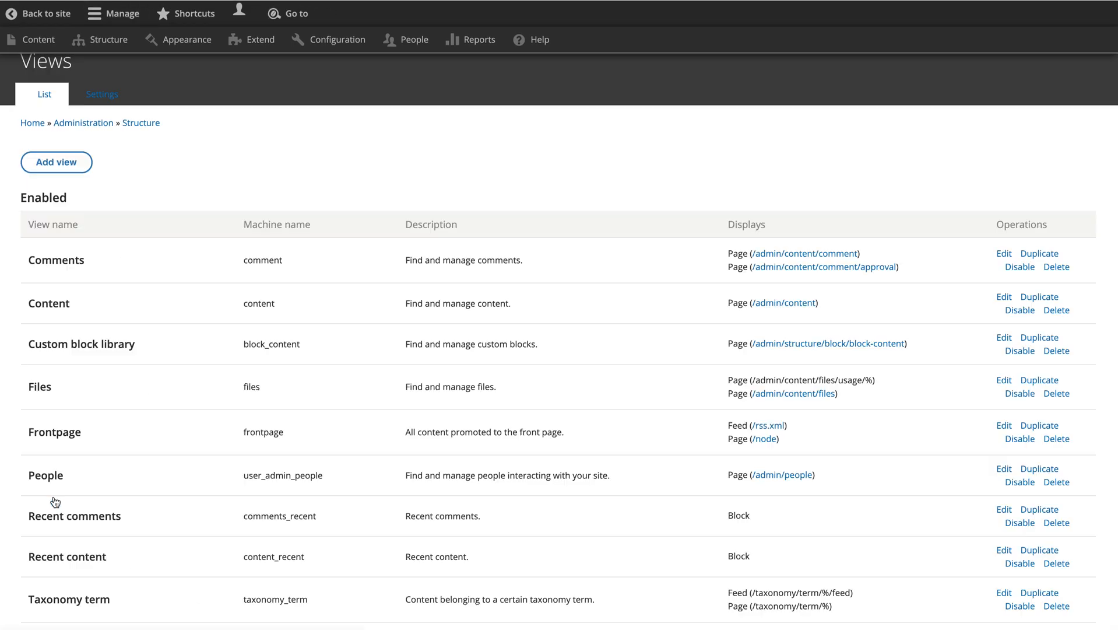
left_click(182, 197)
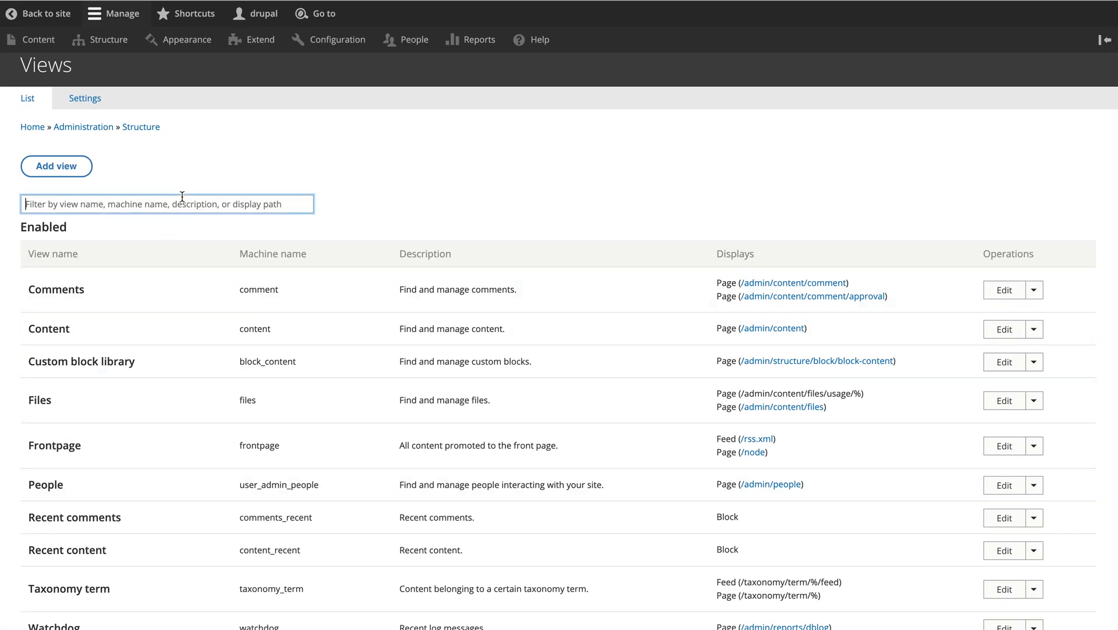
type("feed")
key("BackSpace")
key("BackSpace")
key("BackSpace")
key("BackSpace")
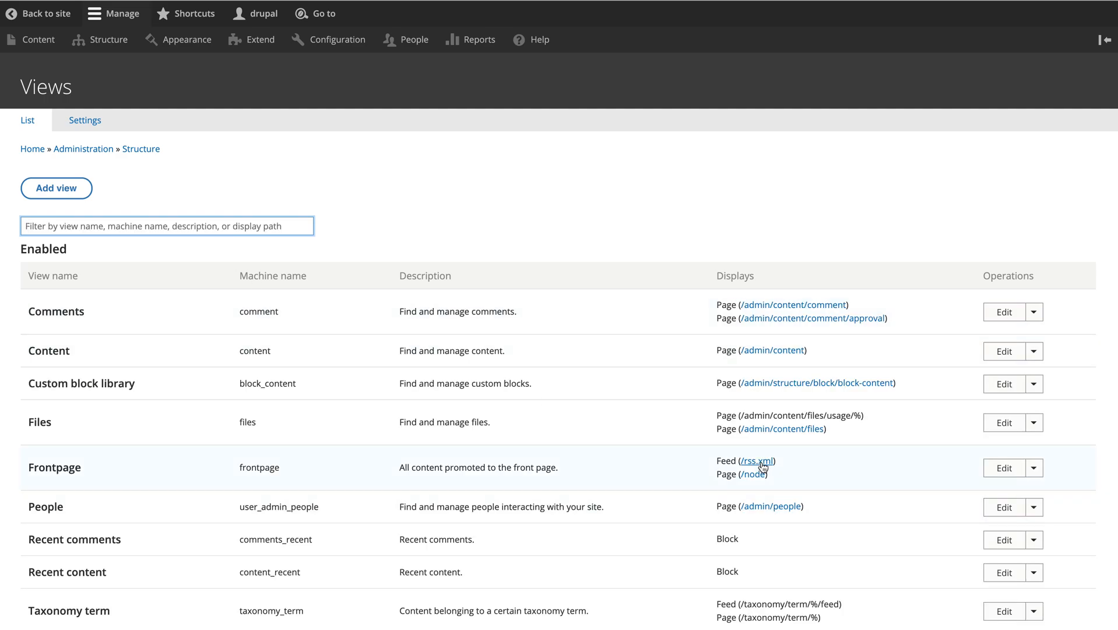
- Open the Frontpage view for editing and review the settings of its Feed display
left_click(1002, 468)
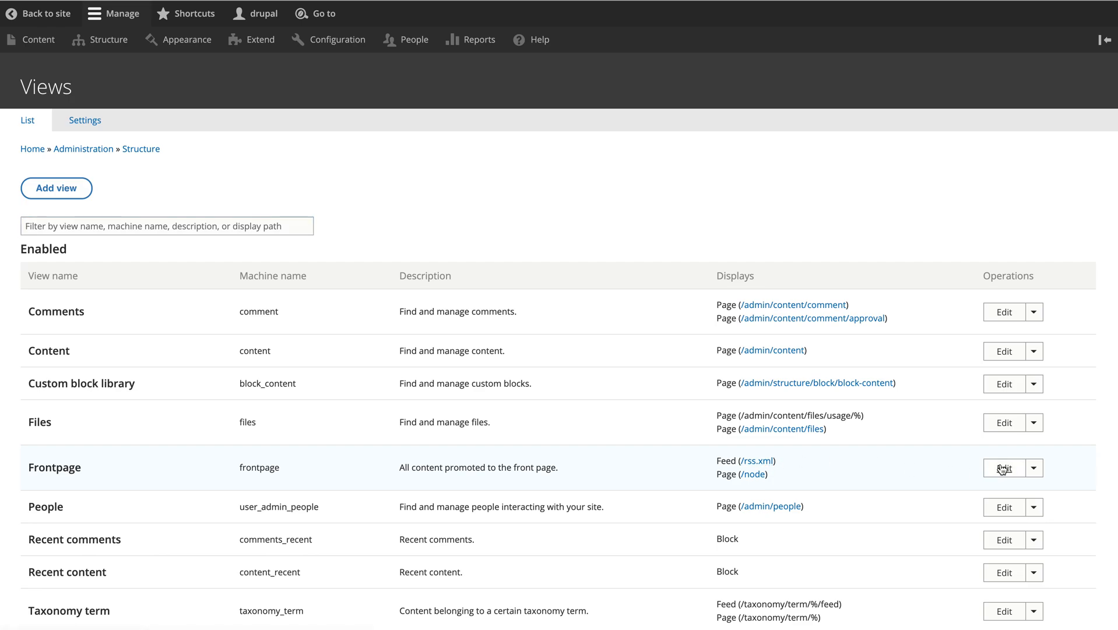
scroll(77, 338, "down", 4)
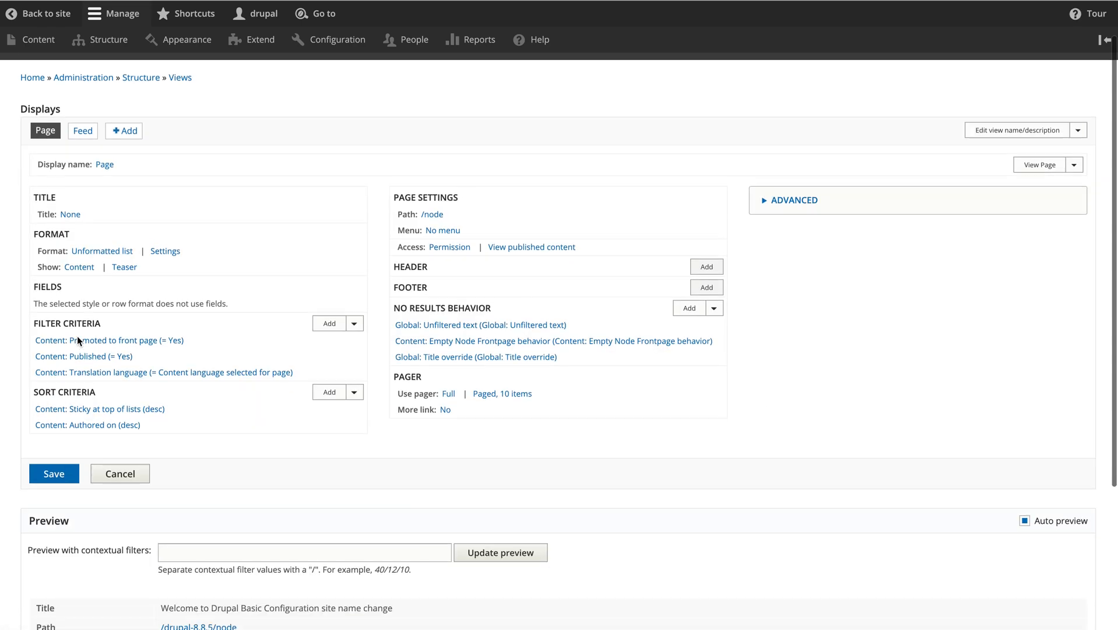
scroll(77, 336, "up", 5)
left_click(83, 179)
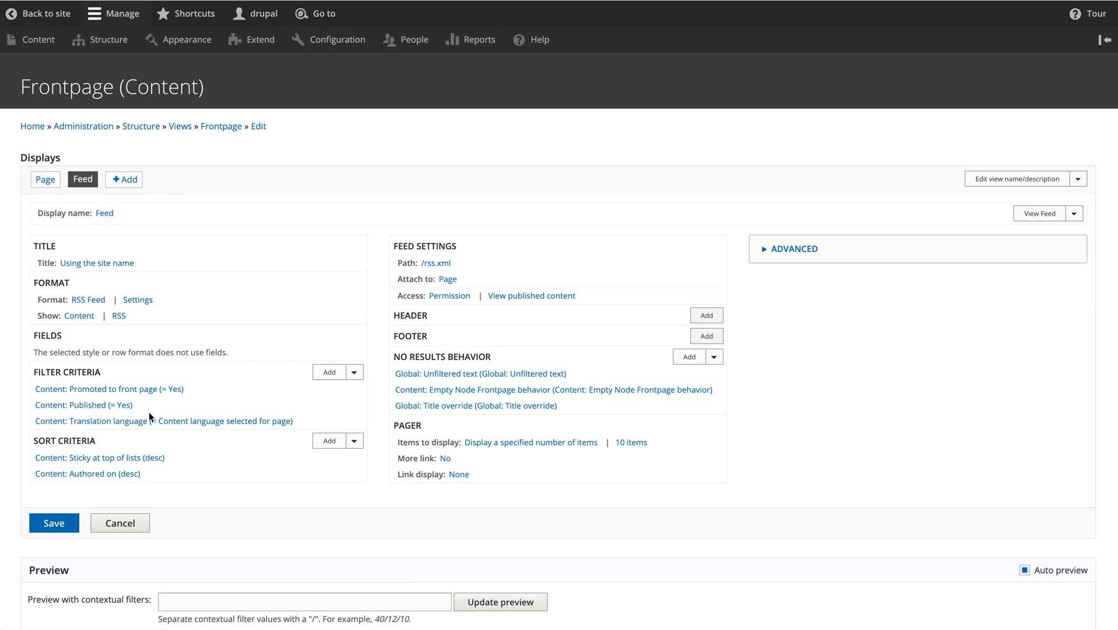
- Return to the Views list through Structure and look over the enabled views
left_click(101, 40)
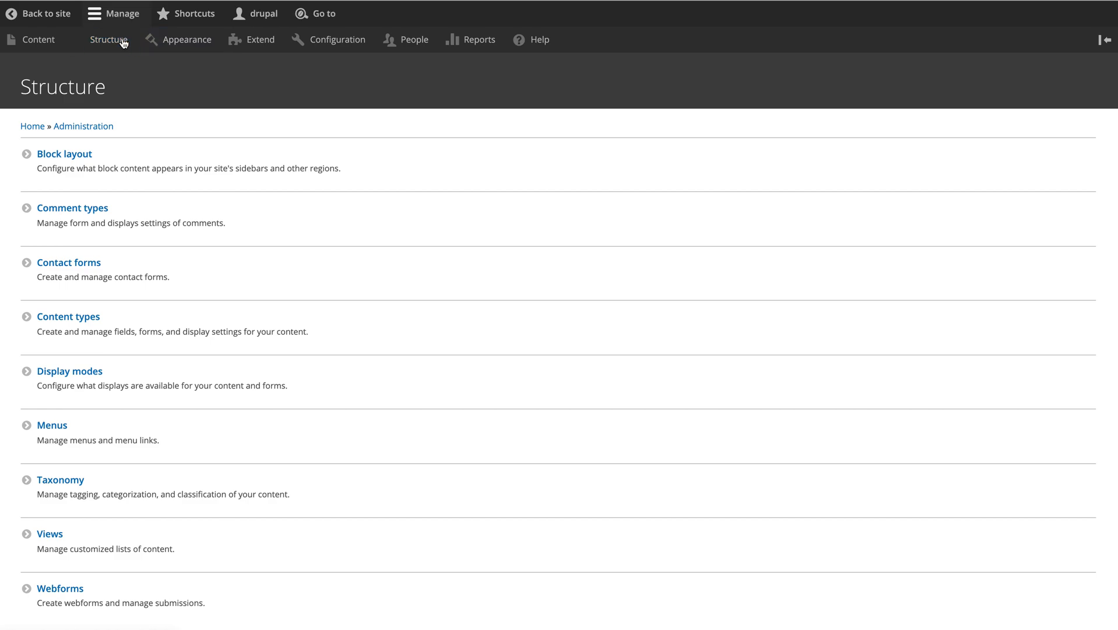
left_click(56, 535)
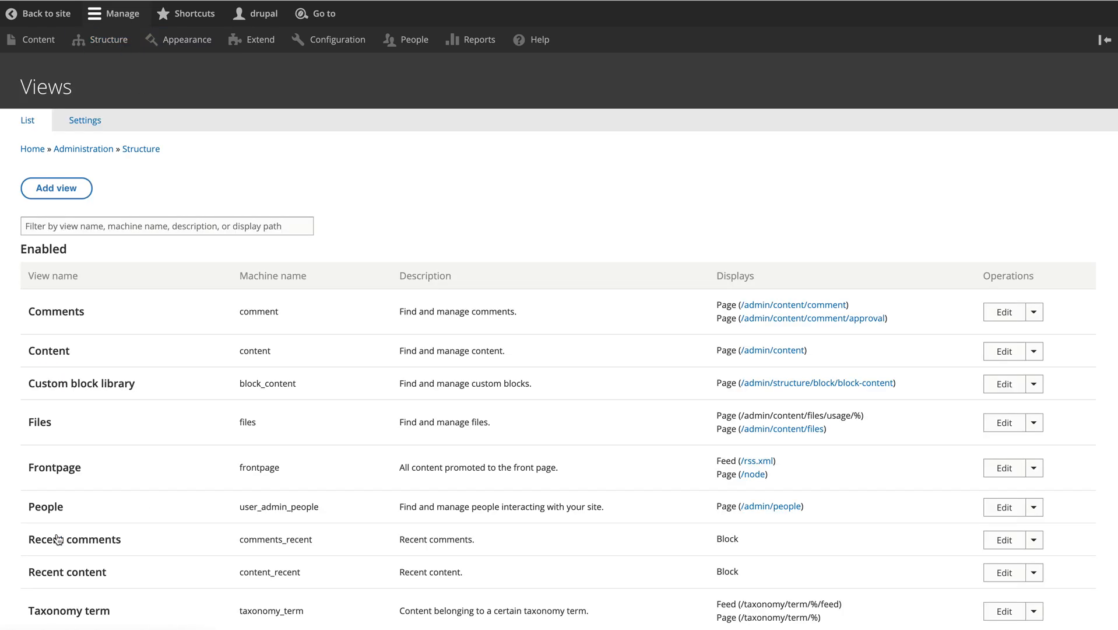
scroll(490, 447, "down", 2)
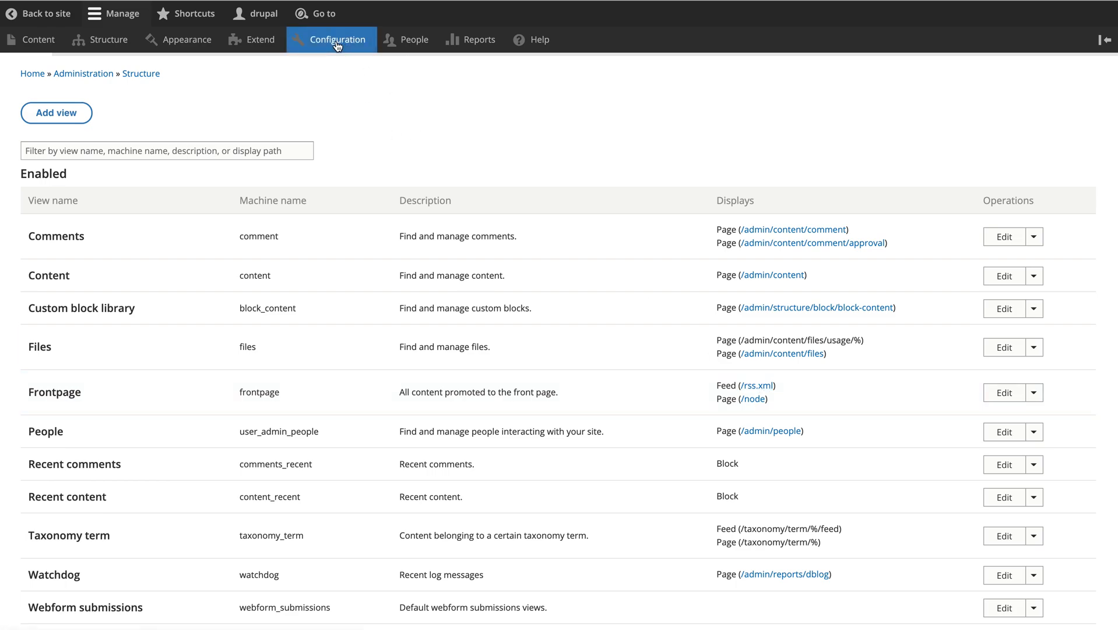
- Reopen RSS publishing from Configuration and review the options for number of items and feed content without changing them
scroll(305, 452, "down", 5)
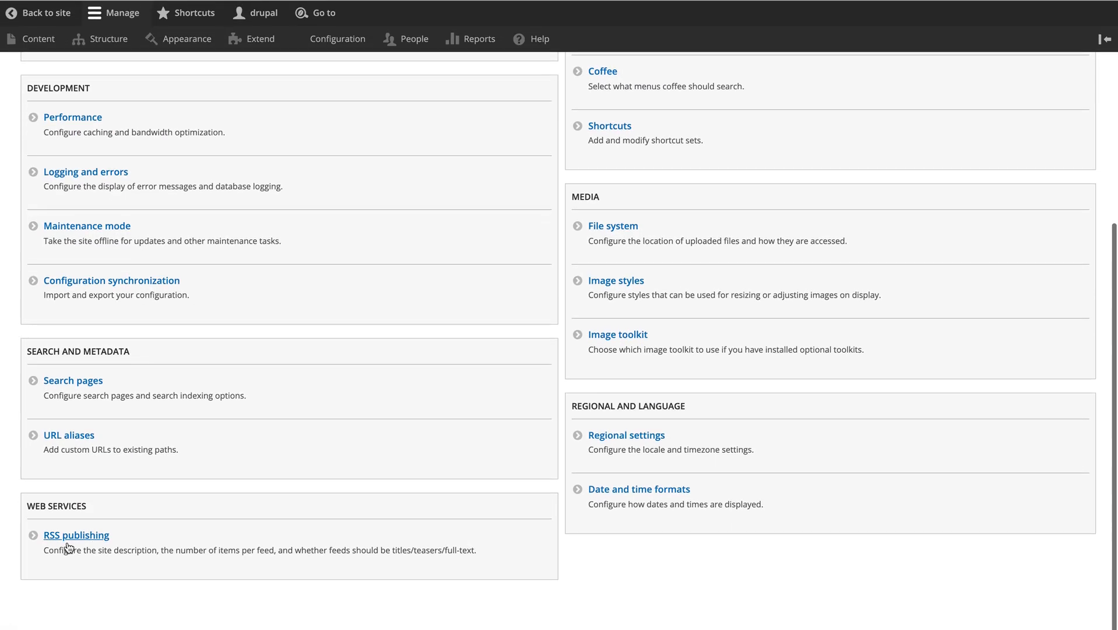
left_click(81, 538)
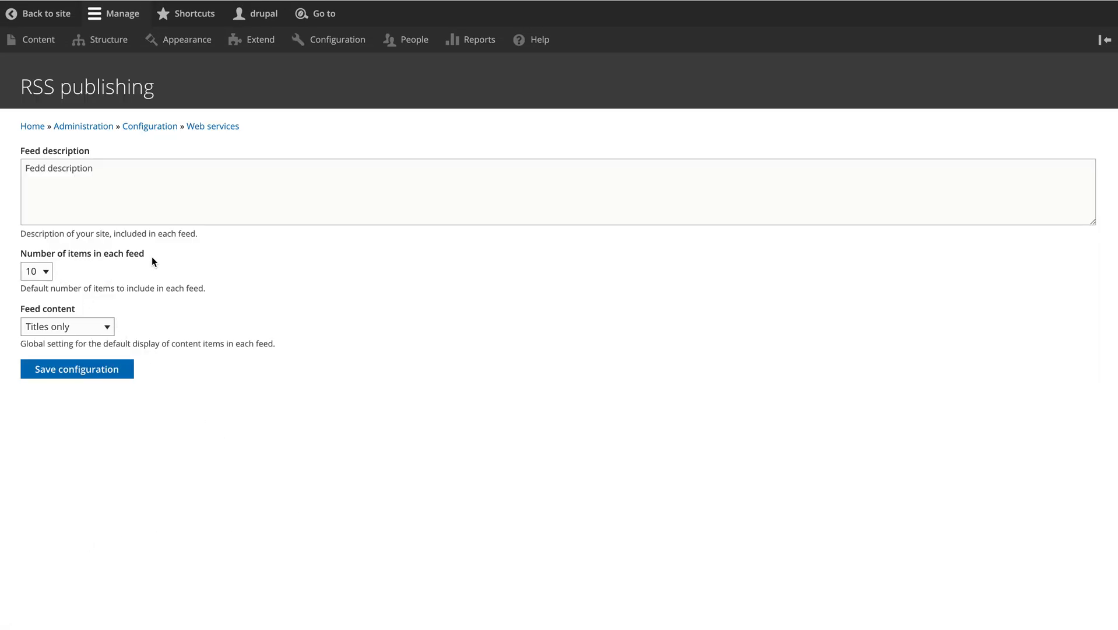
left_click(44, 274)
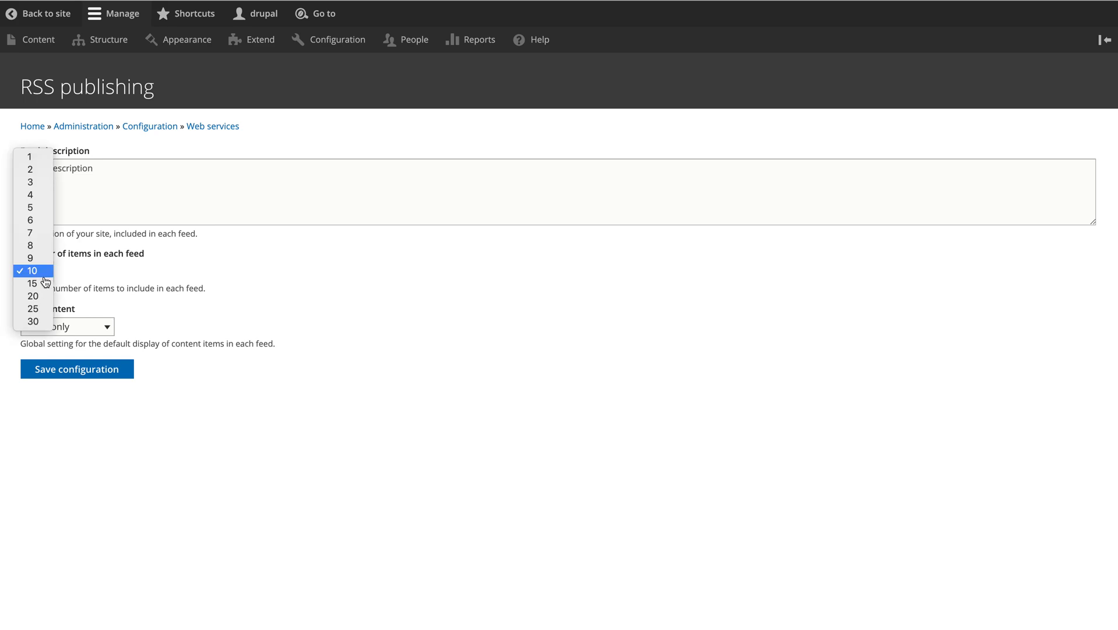
left_click(235, 300)
left_click(99, 323)
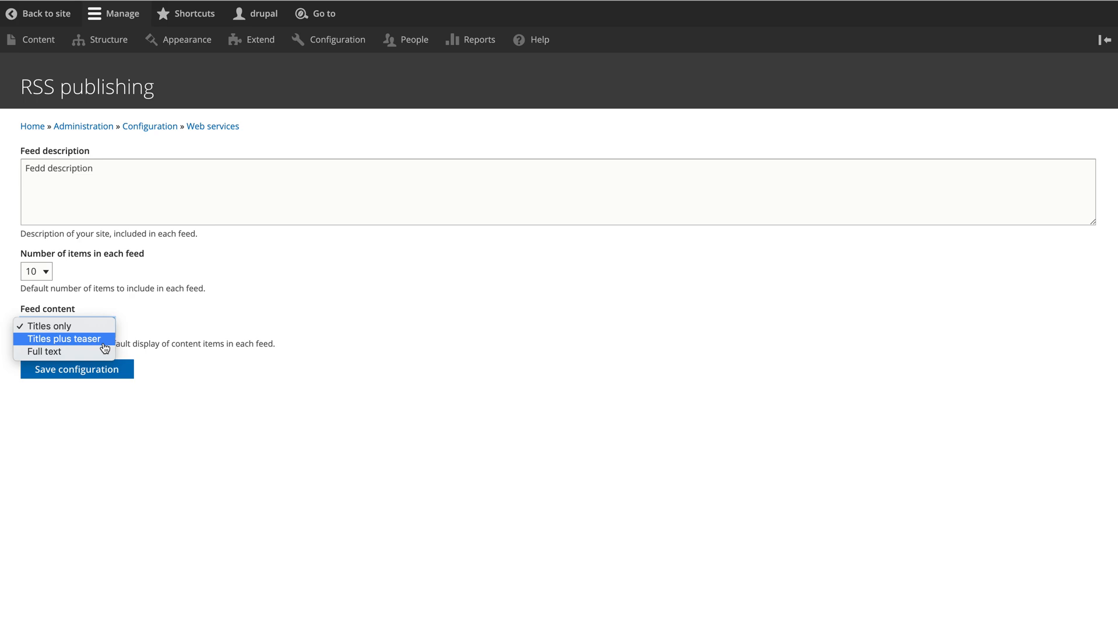
left_click(296, 278)
left_click(82, 328)
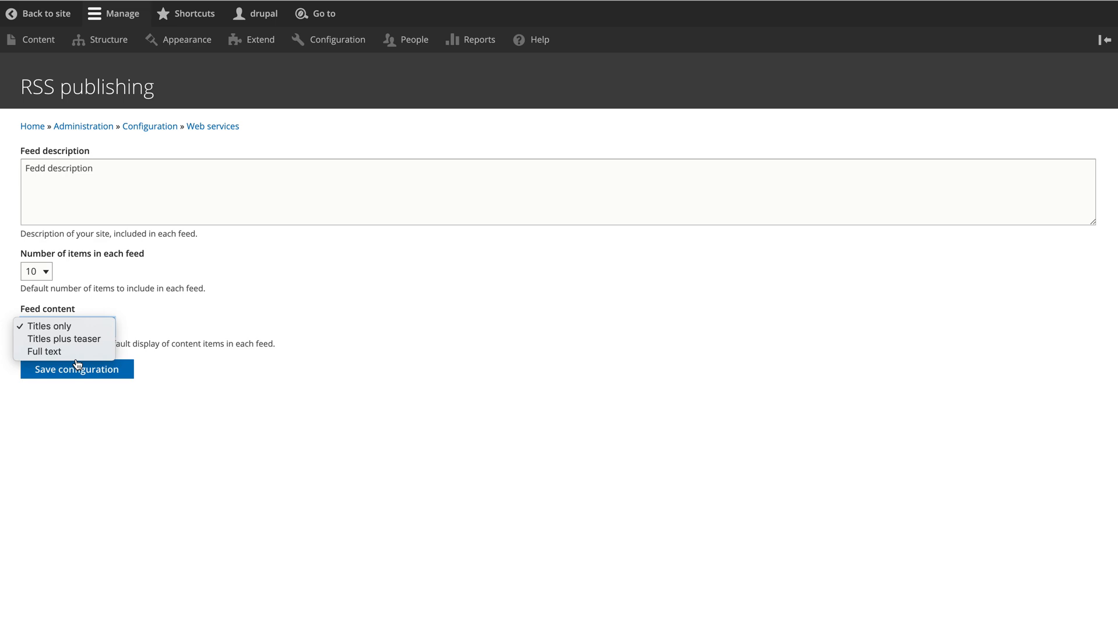
left_click(283, 379)
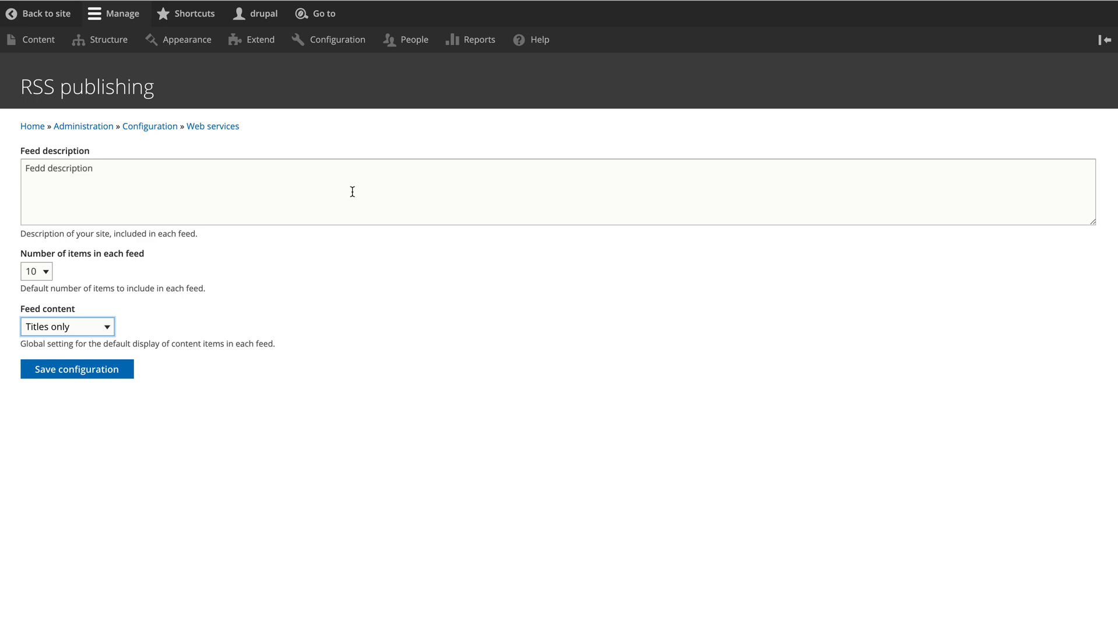
- Return to the Configuration overview and look through all of its sections
left_click(344, 39)
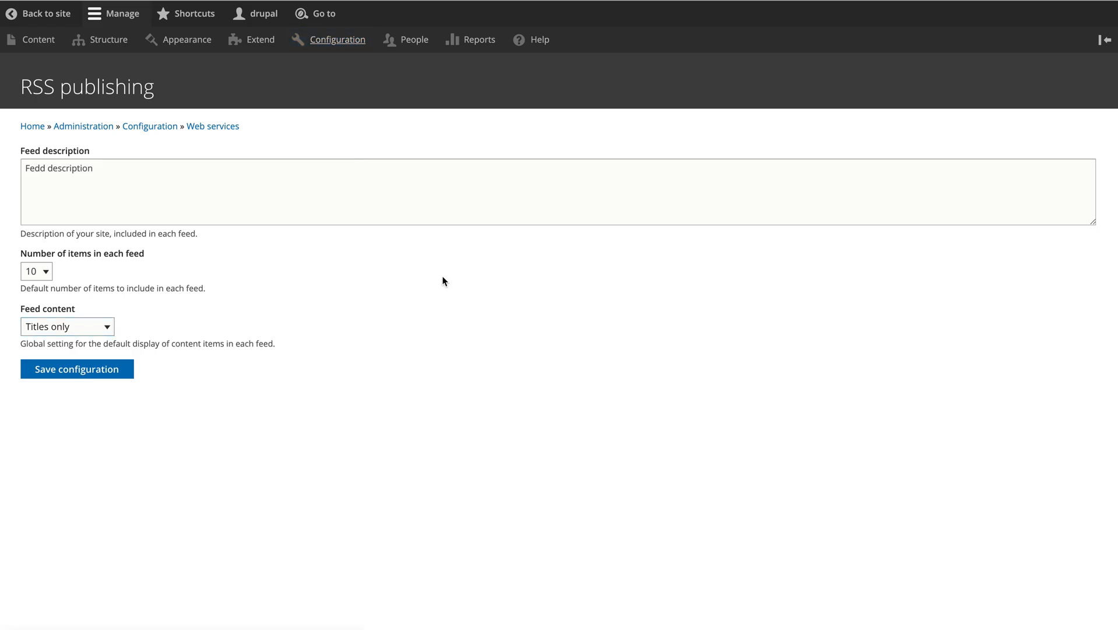
scroll(442, 281, "down", 5)
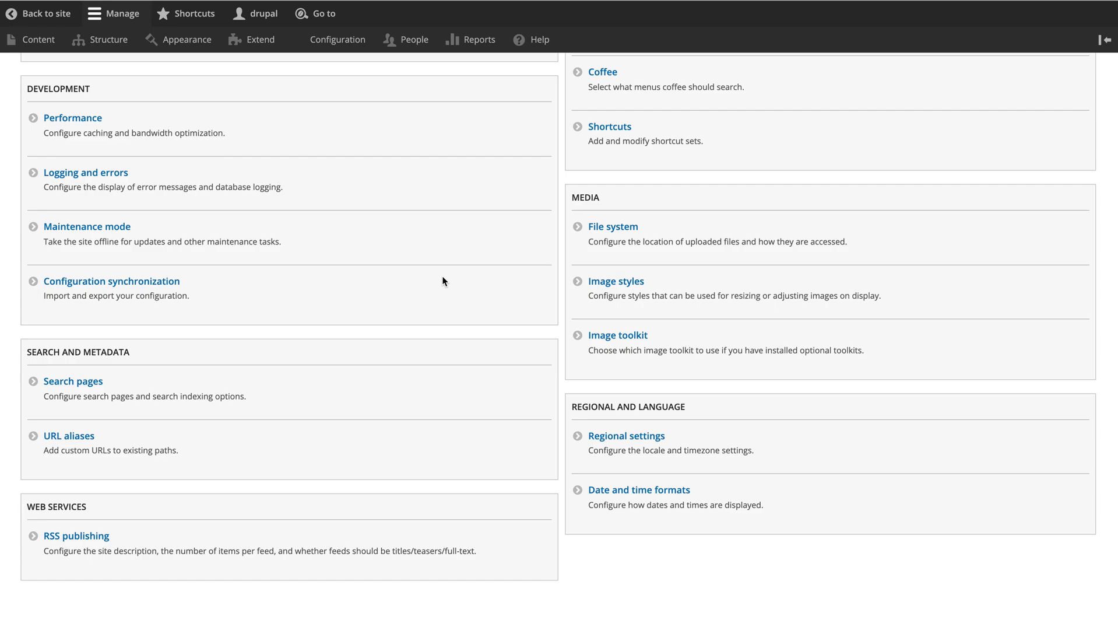
scroll(442, 280, "up", 5)
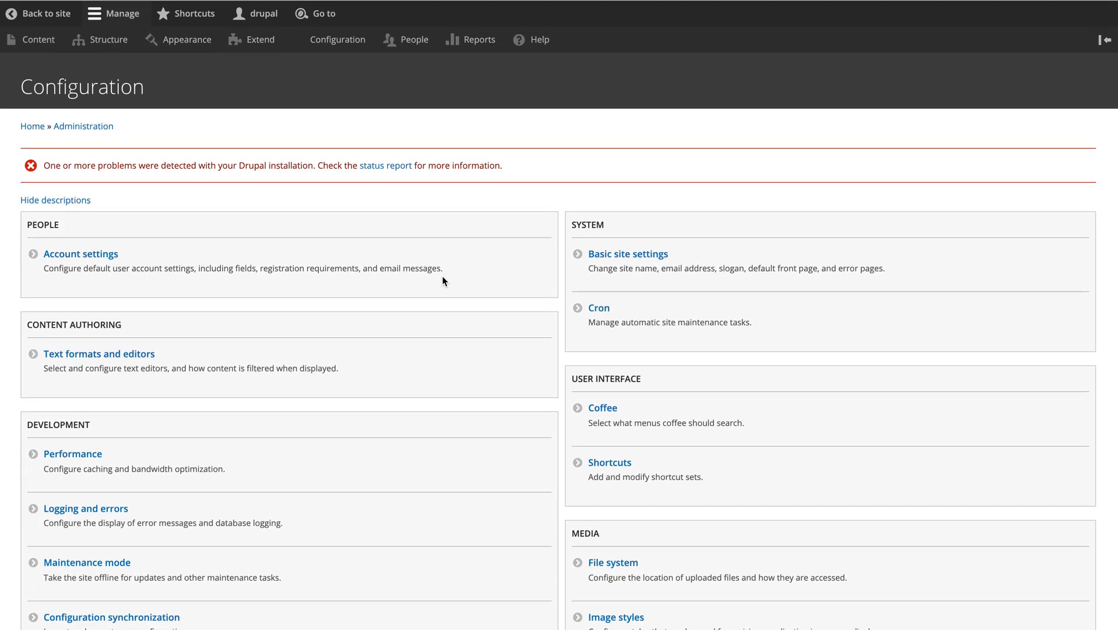
scroll(442, 281, "down", 5)
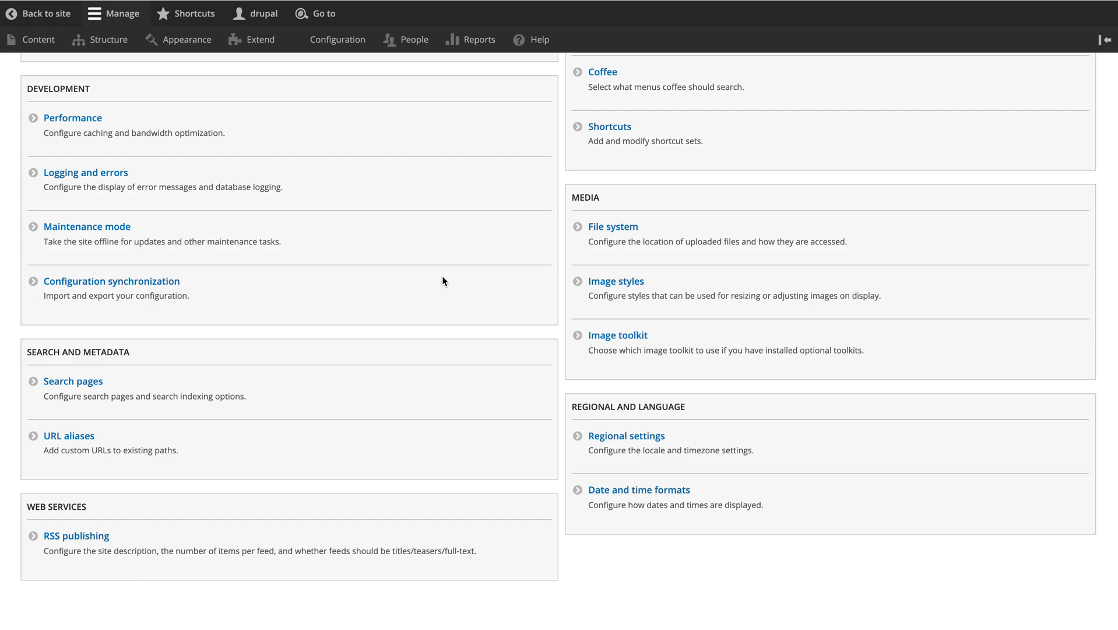